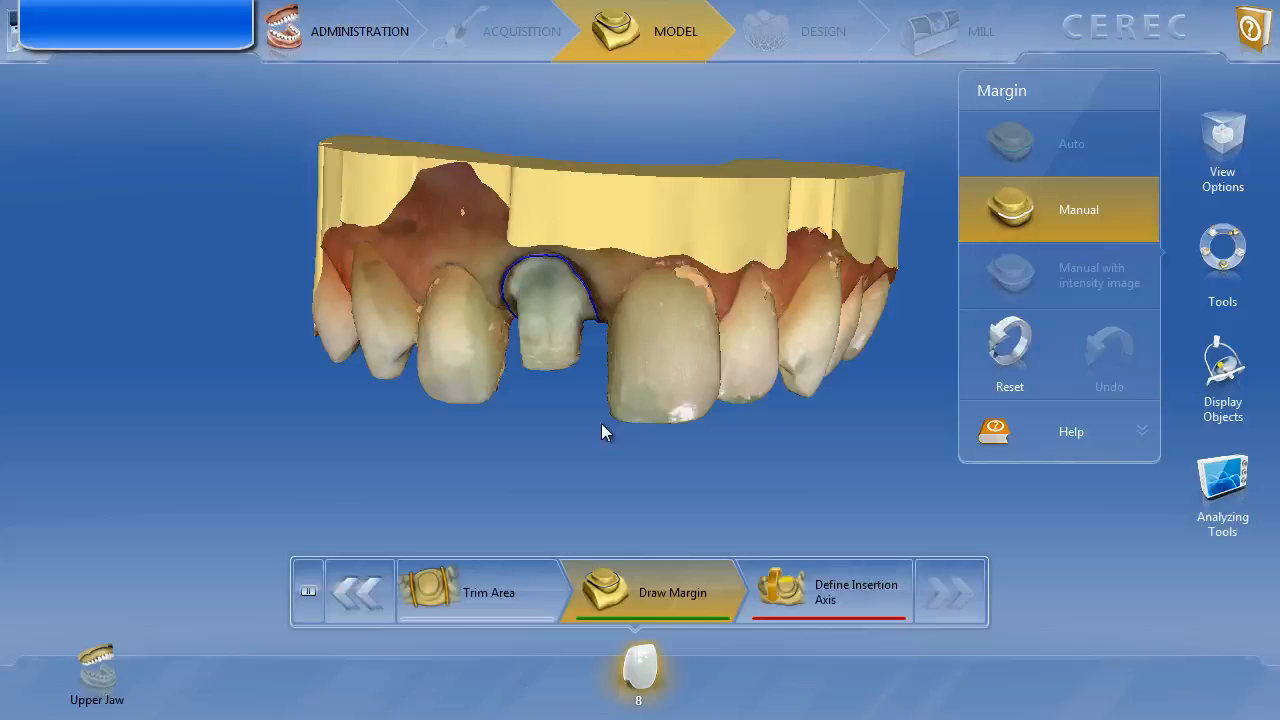
Define tooth 8's insertion axis by rotating the upper jaw to an occlusal view with minimal undercuts, accept it and proceed to the design phase
{"action": "middle_click_drag", "start_coordinate": [607, 416], "coordinate": [624, 301]}
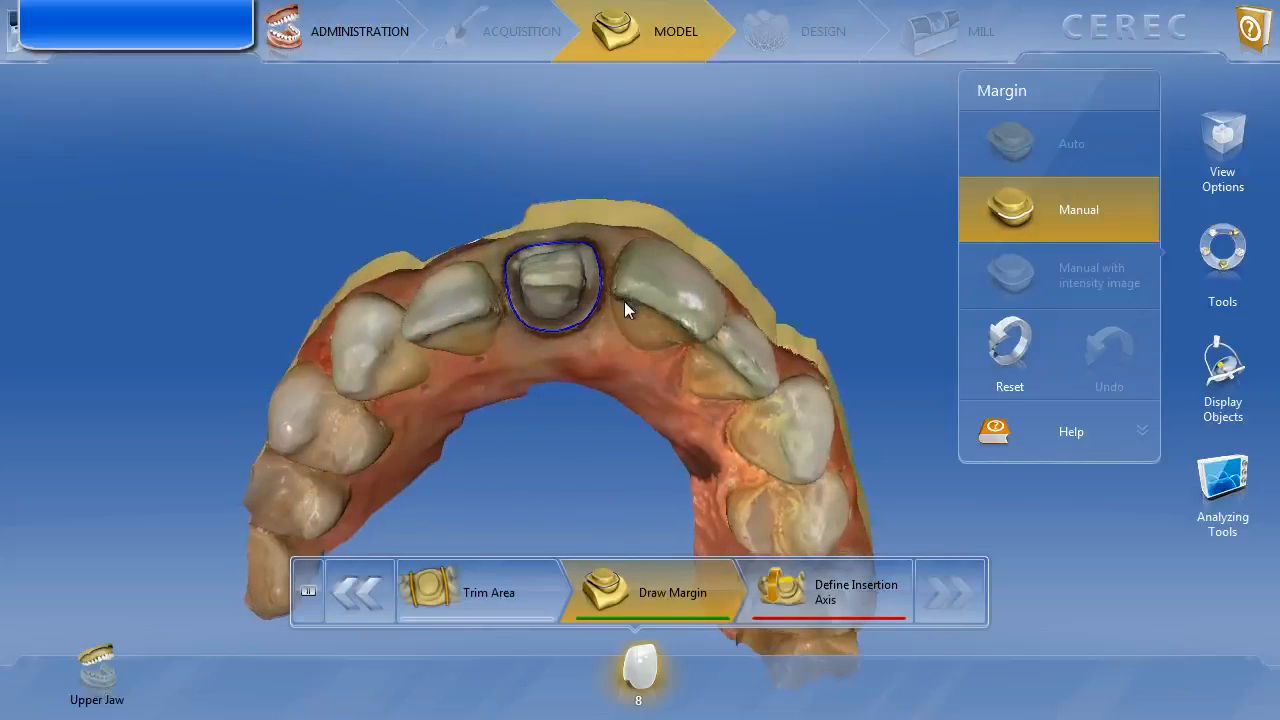
{"action": "left_click", "coordinate": [826, 597]}
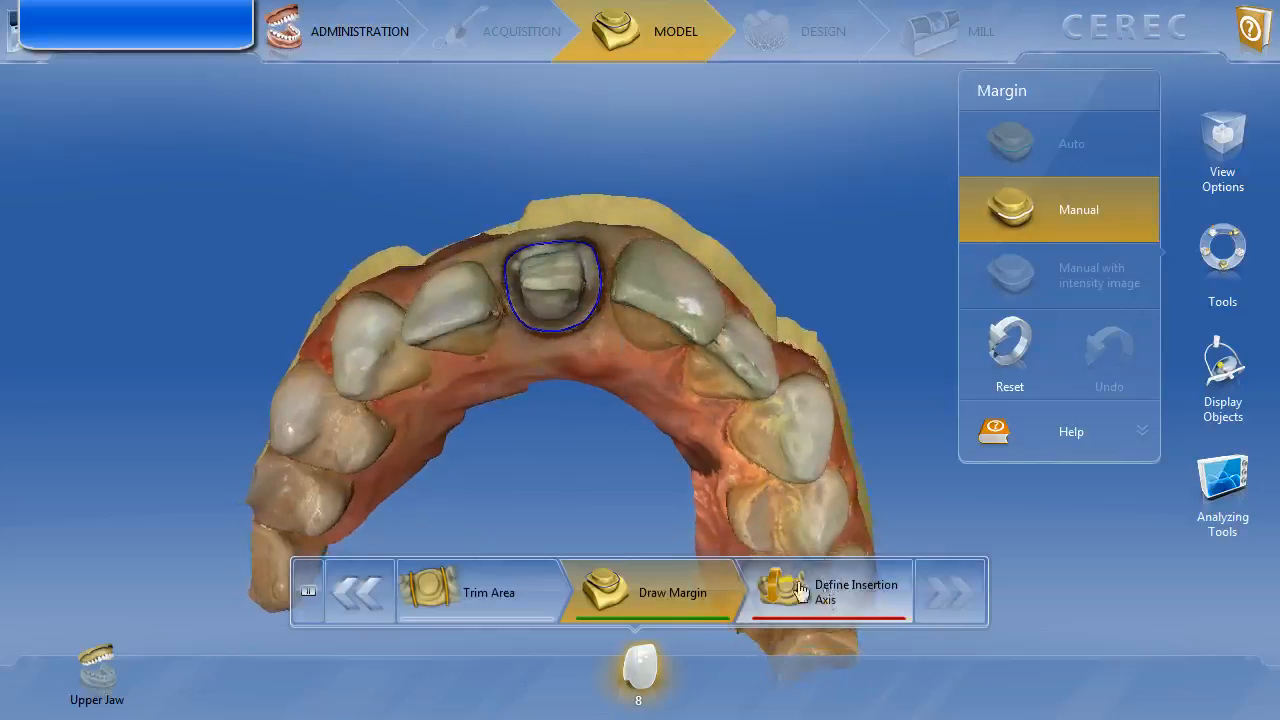
{"action": "left_click_drag", "start_coordinate": [535, 432], "coordinate": [598, 467]}
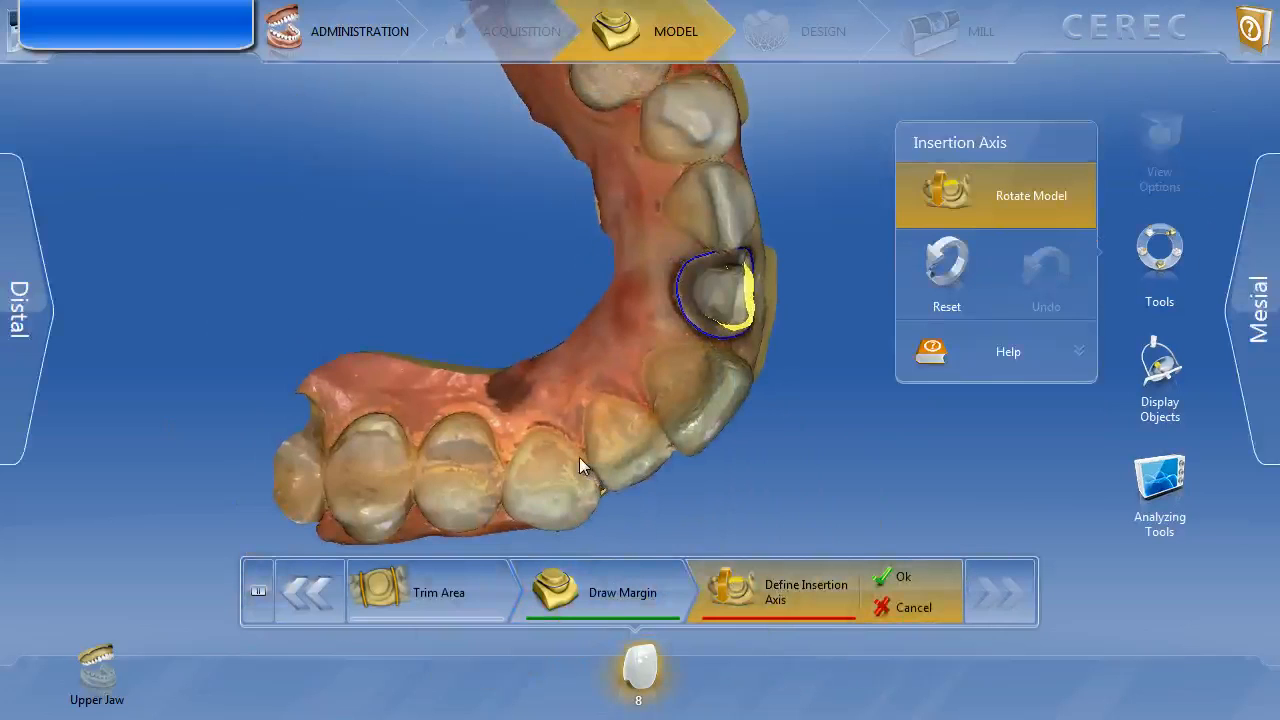
{"action": "left_click_drag", "start_coordinate": [539, 481], "coordinate": [588, 335]}
{"action": "left_click_drag", "start_coordinate": [490, 283], "coordinate": [609, 388]}
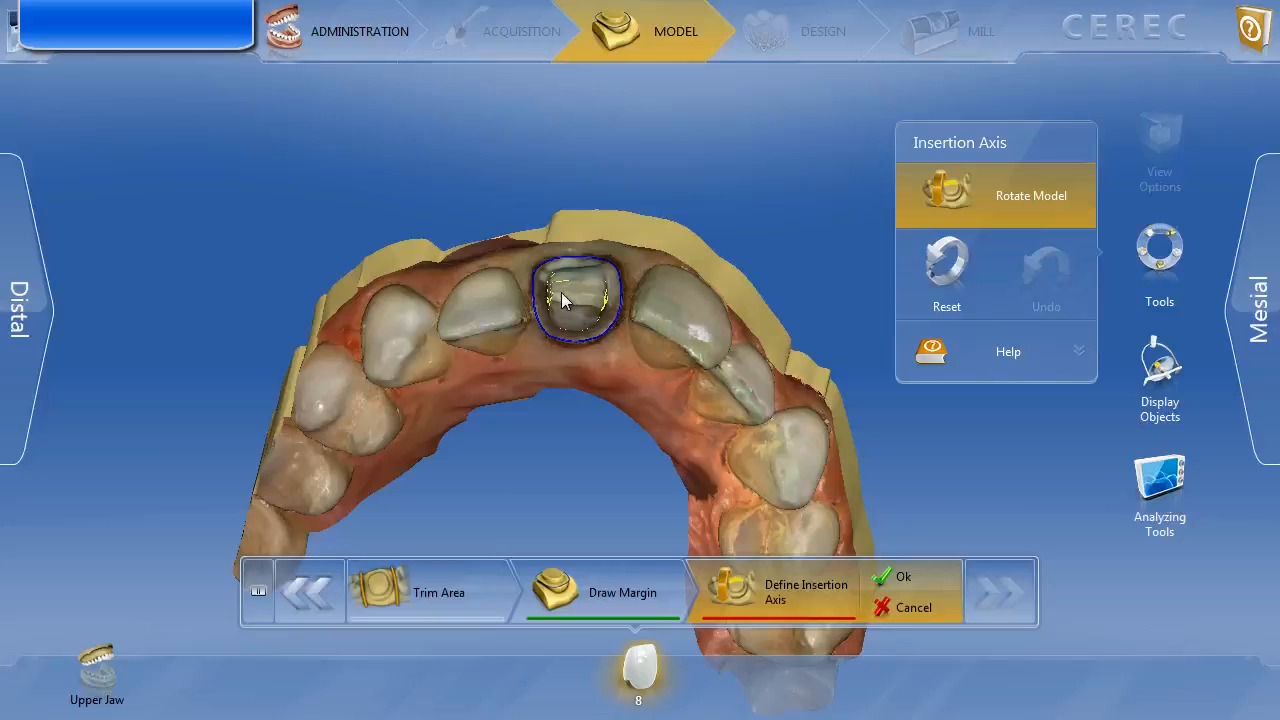
{"action": "left_click_drag", "start_coordinate": [564, 294], "coordinate": [557, 300]}
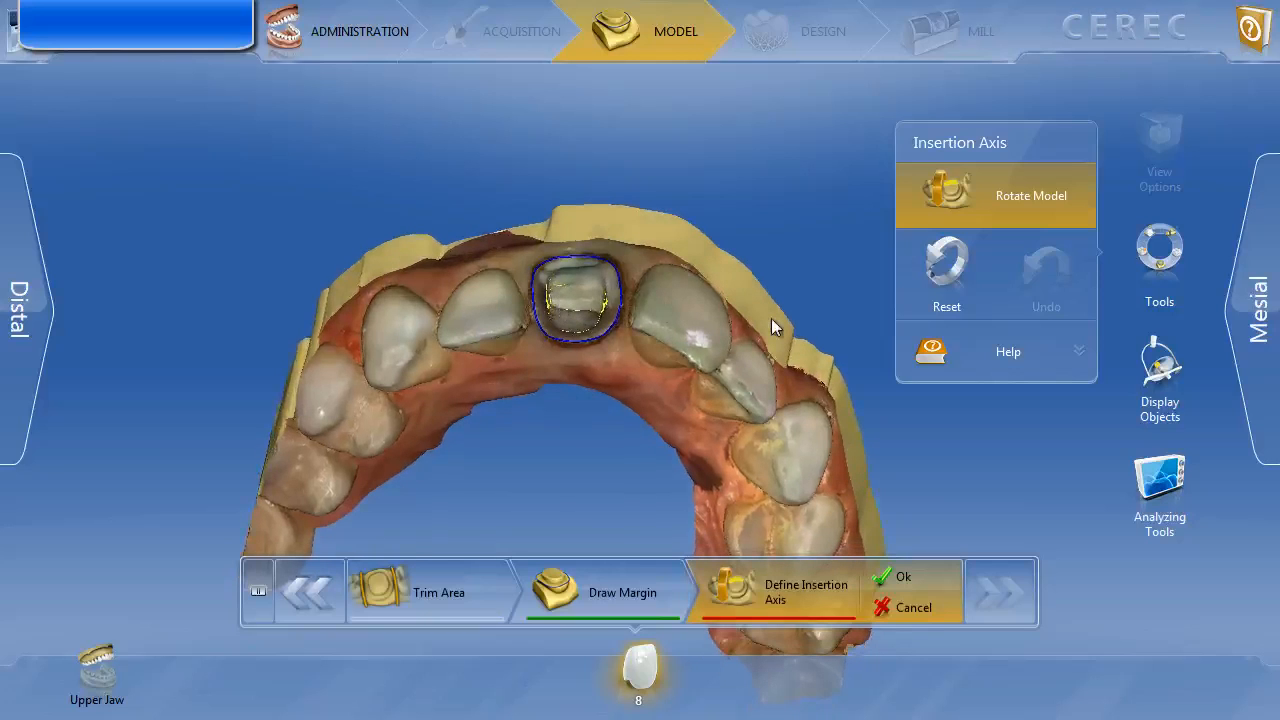
{"action": "left_click_drag", "start_coordinate": [765, 314], "coordinate": [750, 316]}
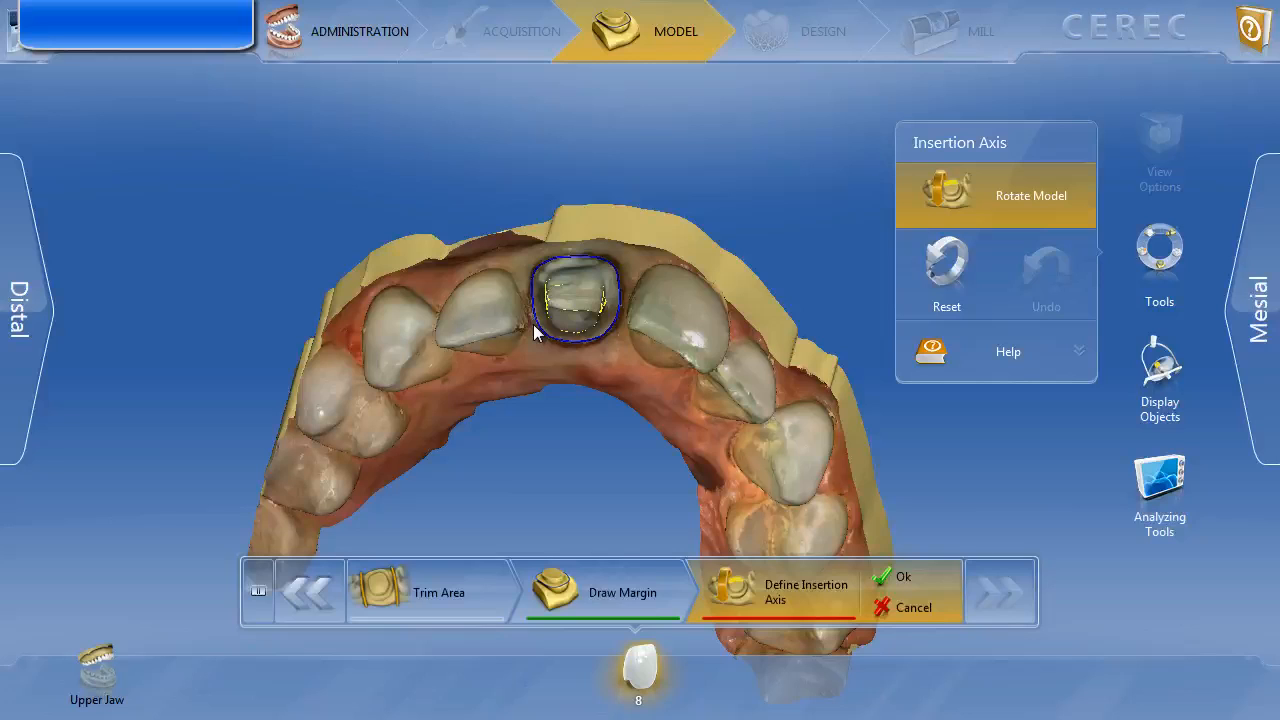
{"action": "left_click", "coordinate": [886, 578]}
{"action": "left_click", "coordinate": [948, 592]}
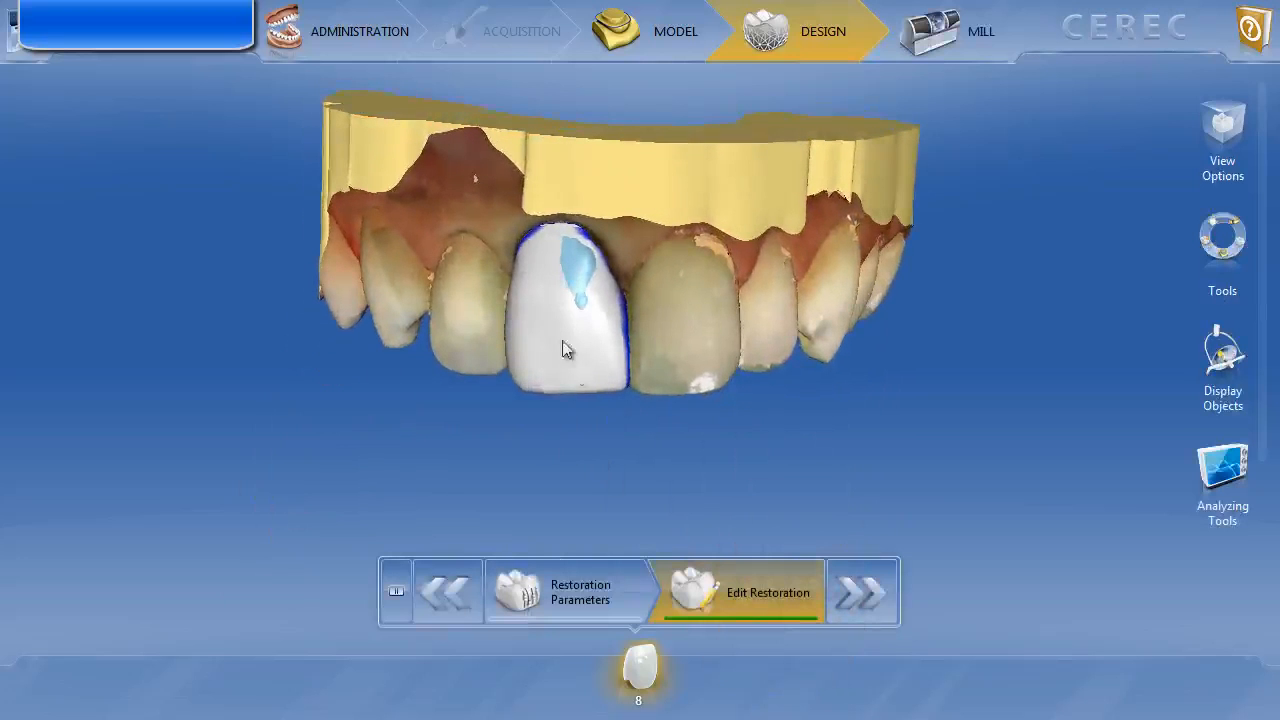
Examine the proposed tooth 8 crown from the lingual and incisal sides, comparing its contacts and contour with the neighbouring teeth
{"action": "left_click_drag", "start_coordinate": [598, 404], "coordinate": [615, 244]}
{"action": "left_click_drag", "start_coordinate": [646, 329], "coordinate": [645, 228]}
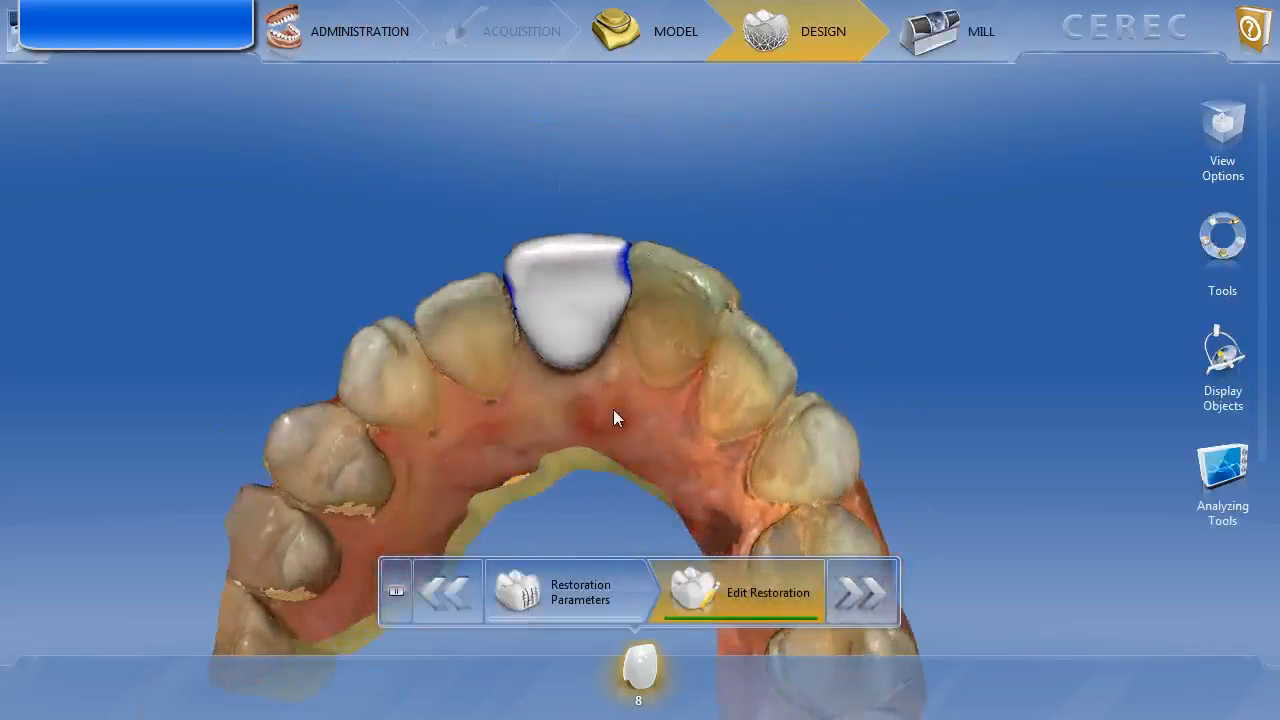
{"action": "middle_click_drag", "start_coordinate": [613, 409], "coordinate": [617, 361]}
{"action": "right_click_drag", "start_coordinate": [617, 361], "coordinate": [607, 430]}
{"action": "left_click_drag", "start_coordinate": [585, 348], "coordinate": [620, 254]}
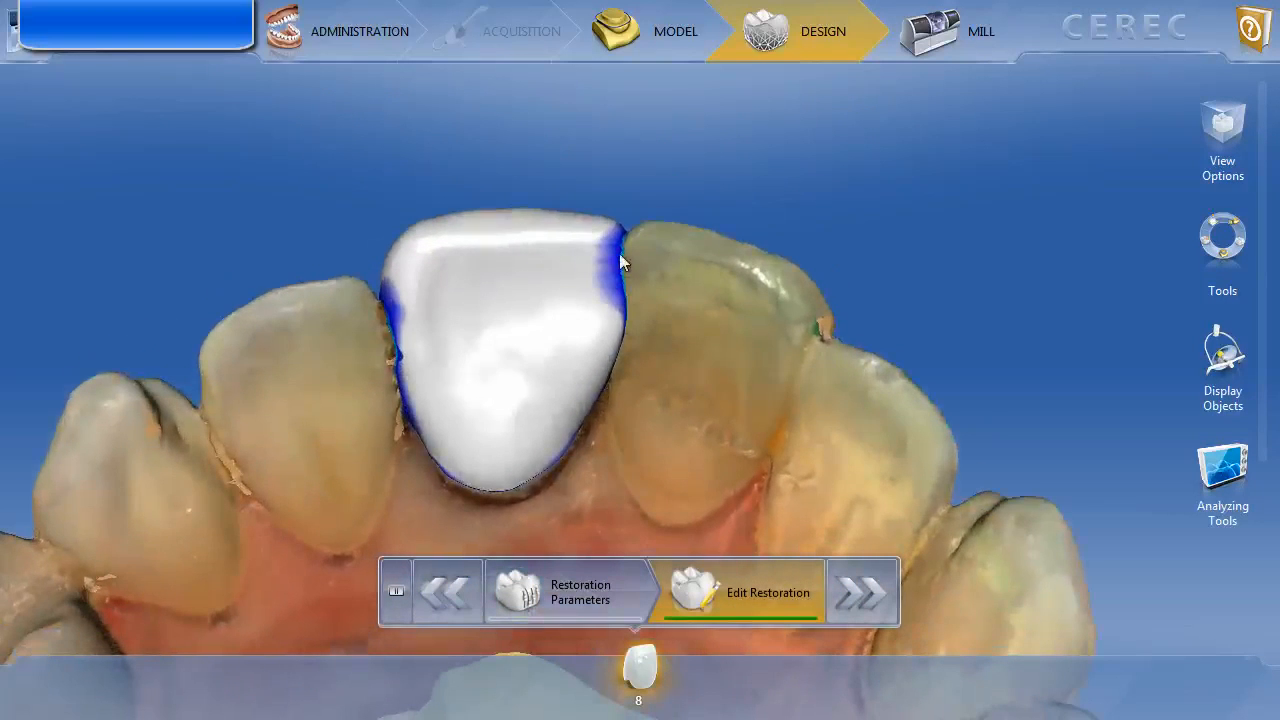
{"action": "left_click_drag", "start_coordinate": [641, 392], "coordinate": [680, 316]}
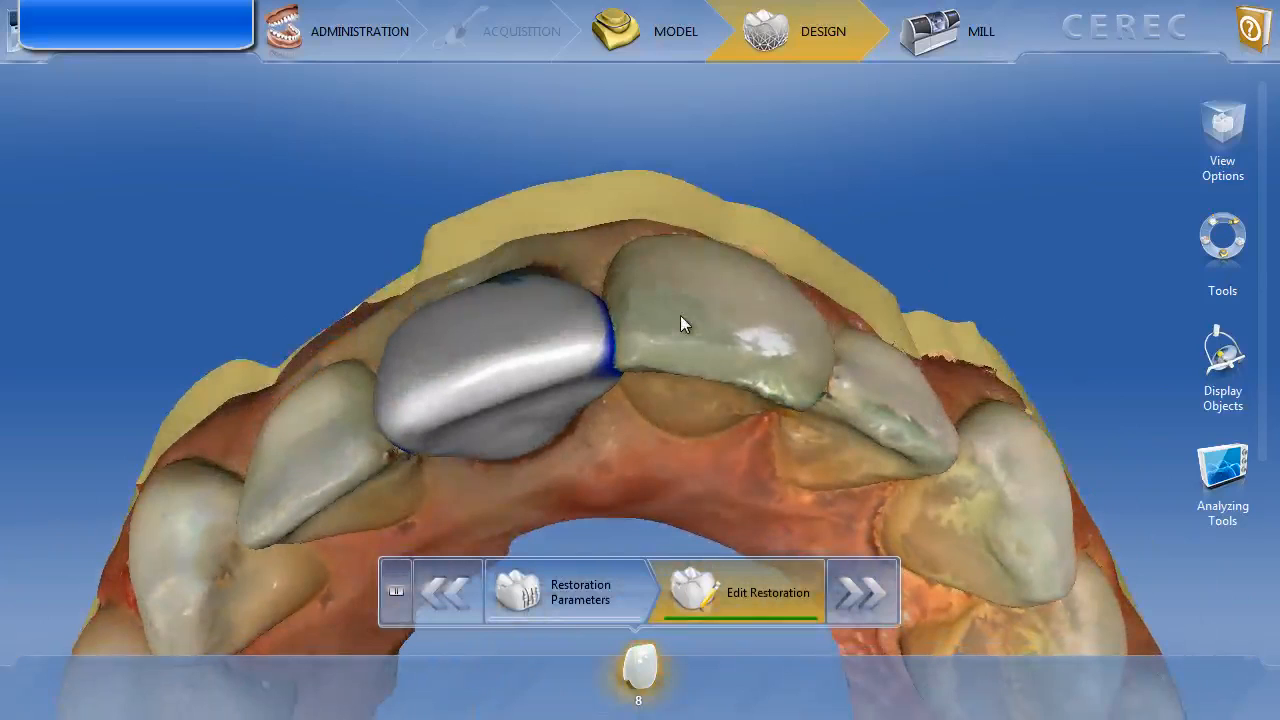
{"action": "scroll", "coordinate": [690, 282], "scroll_direction": "down", "scroll_amount": 3}
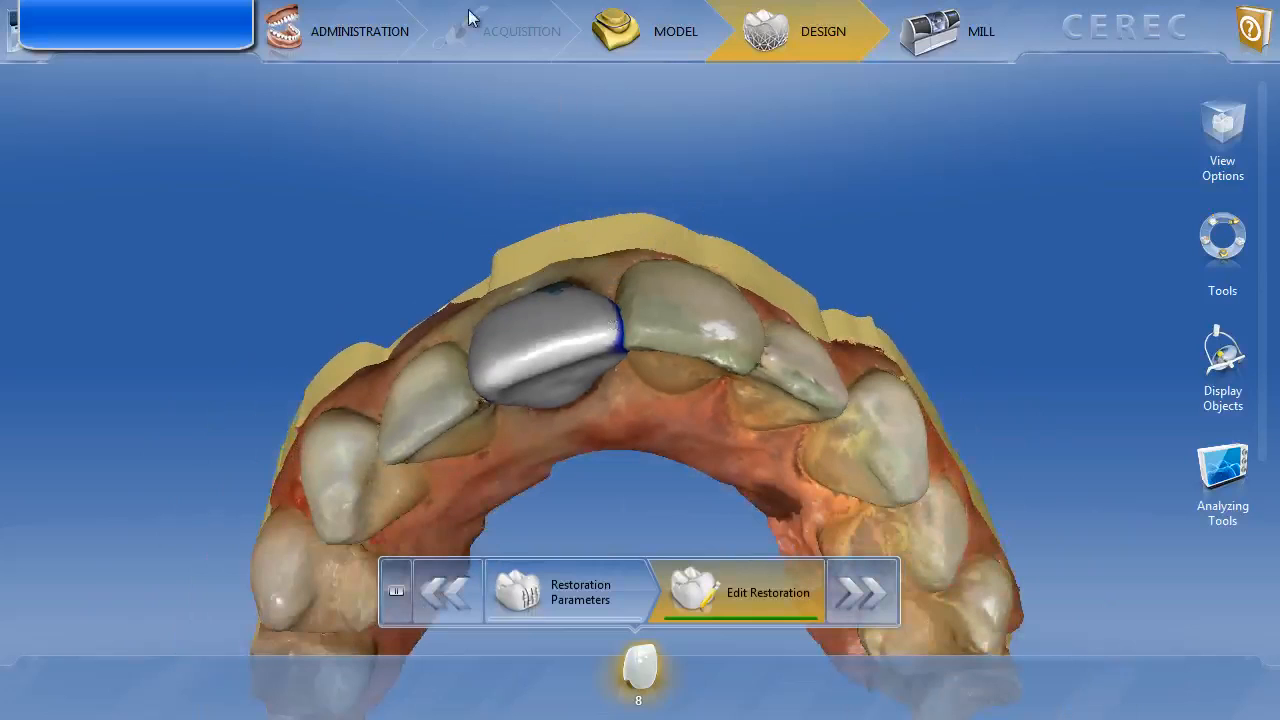
{"action": "mouse_move", "coordinate": [468, 12]}
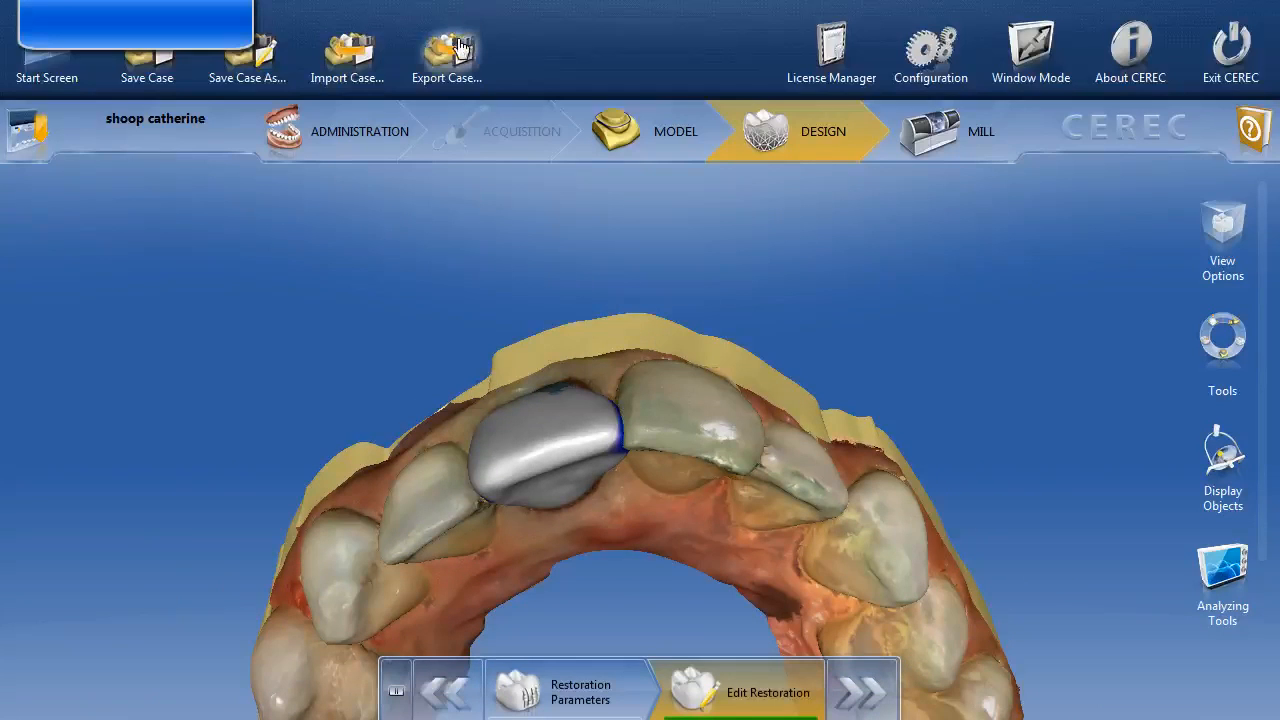
{"action": "left_click", "coordinate": [457, 45]}
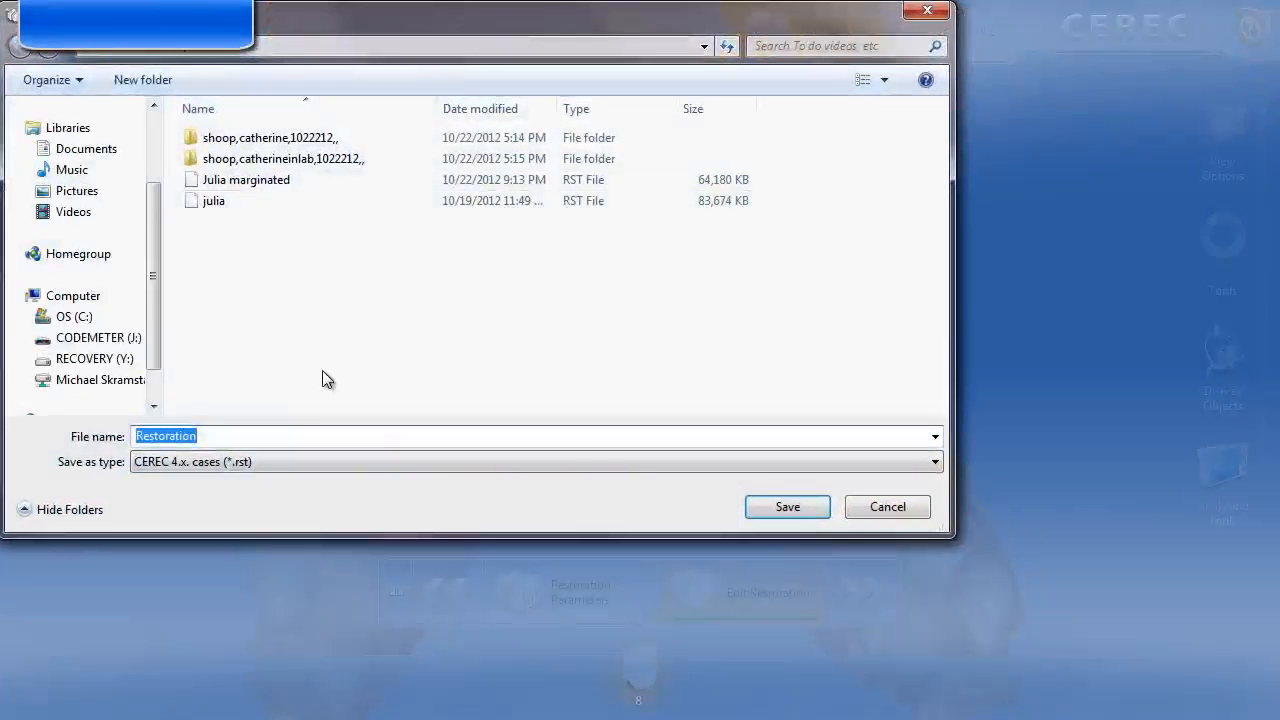
{"action": "left_click", "coordinate": [937, 463]}
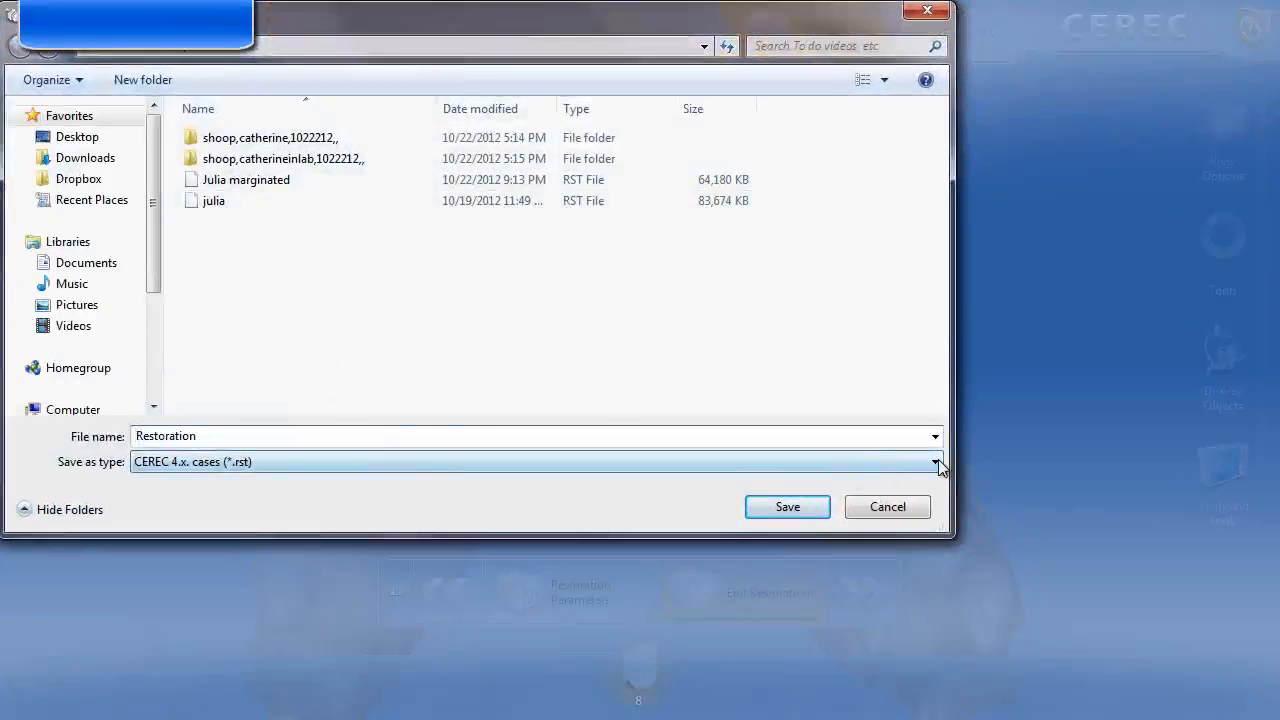
{"action": "left_click", "coordinate": [873, 510]}
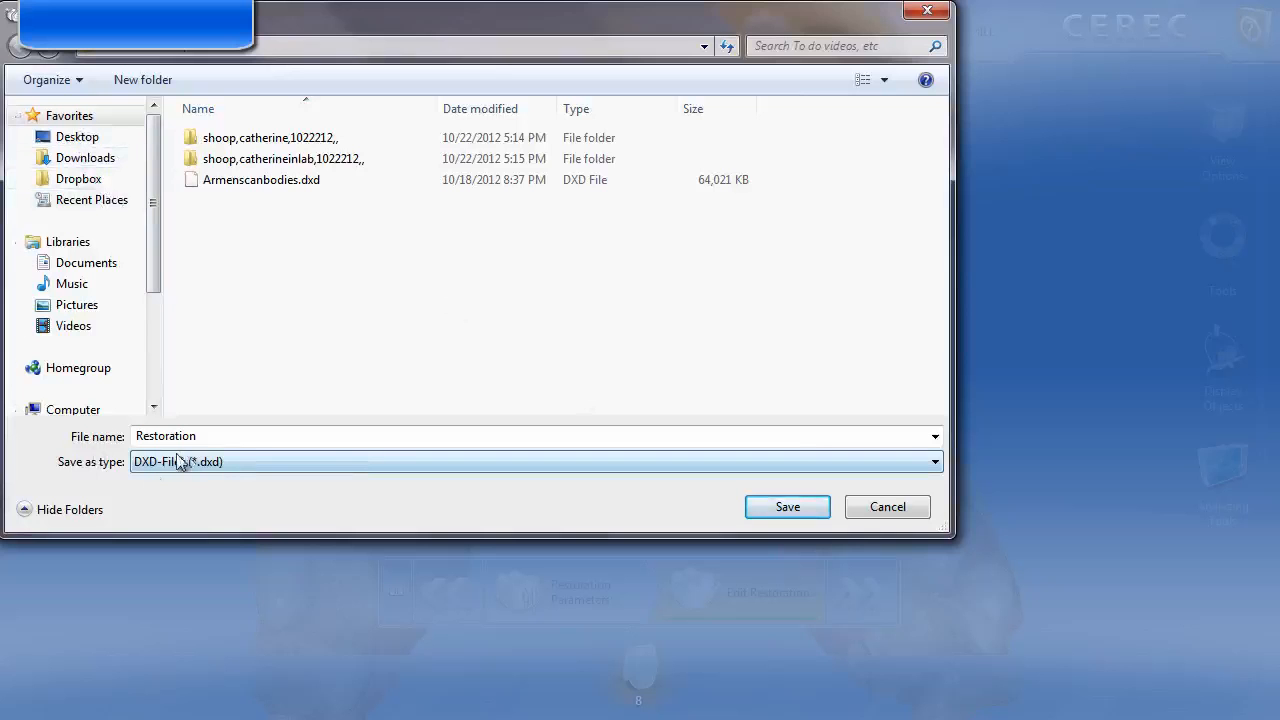
{"action": "left_click", "coordinate": [871, 508]}
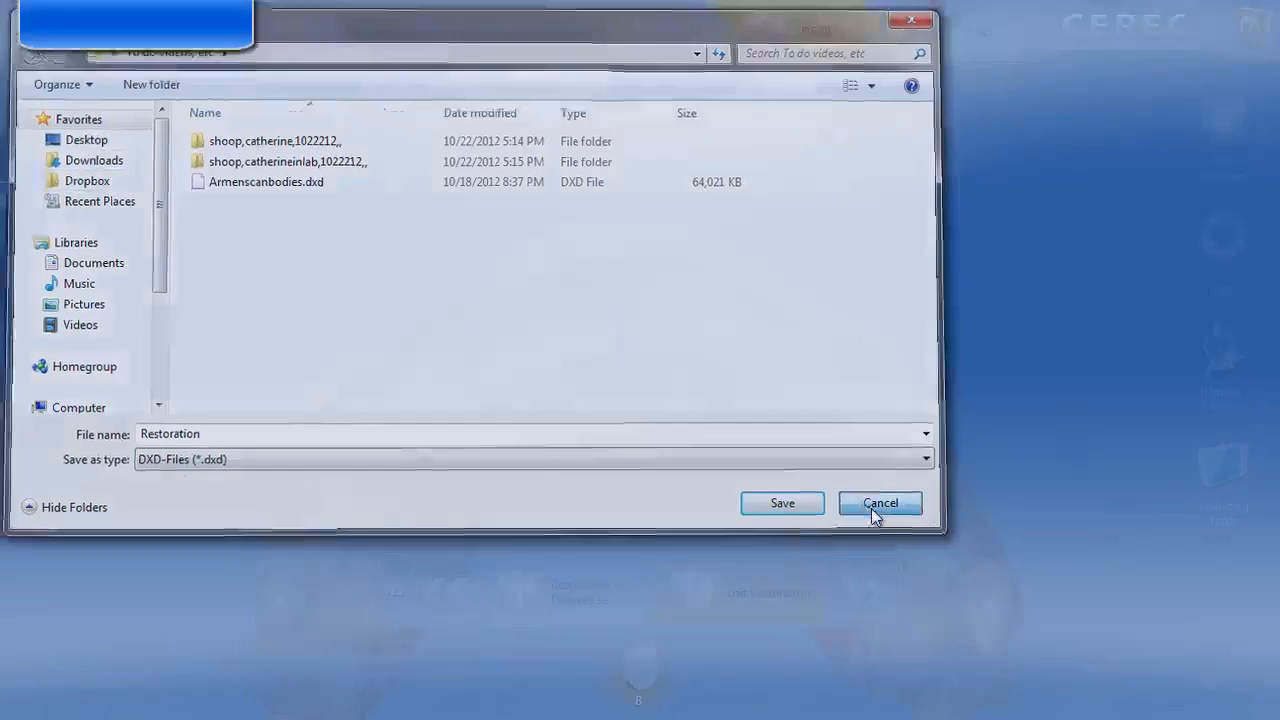
Align the upper jaw's rotation with the arch-shaped template while setting the model axis
{"action": "left_click_drag", "start_coordinate": [698, 258], "coordinate": [690, 278]}
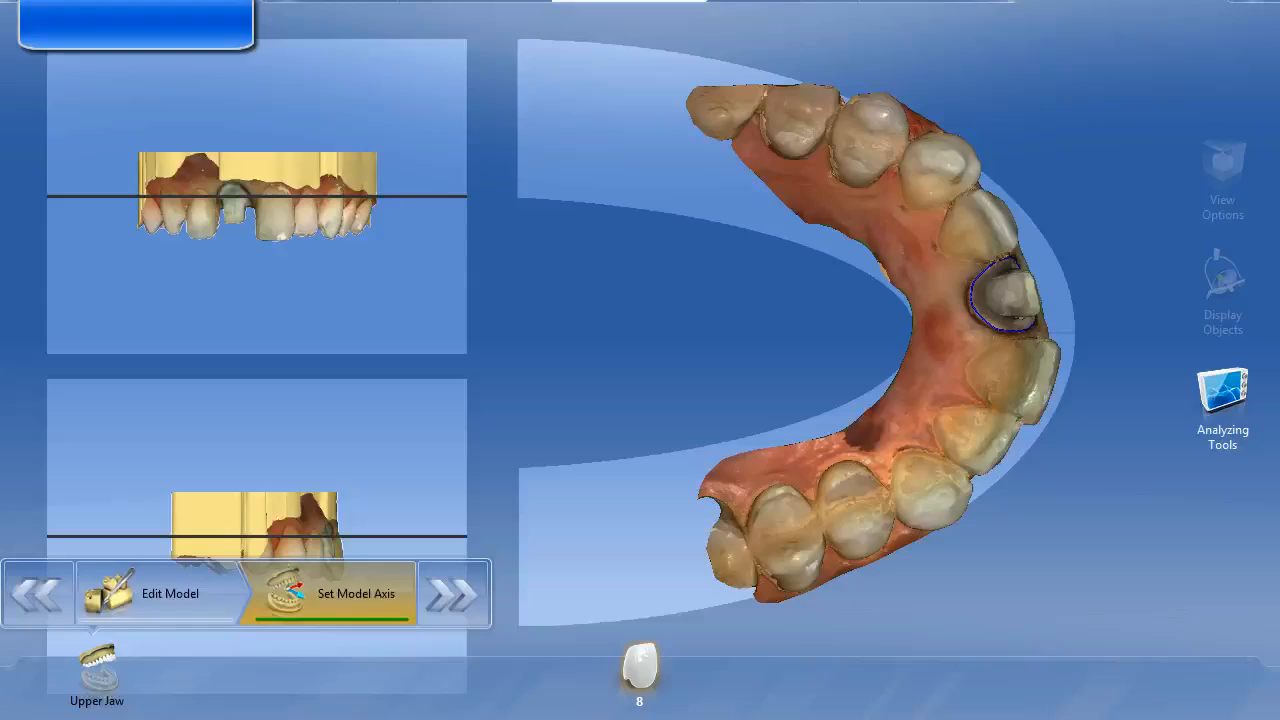
{"action": "left_click_drag", "start_coordinate": [715, 163], "coordinate": [652, 121]}
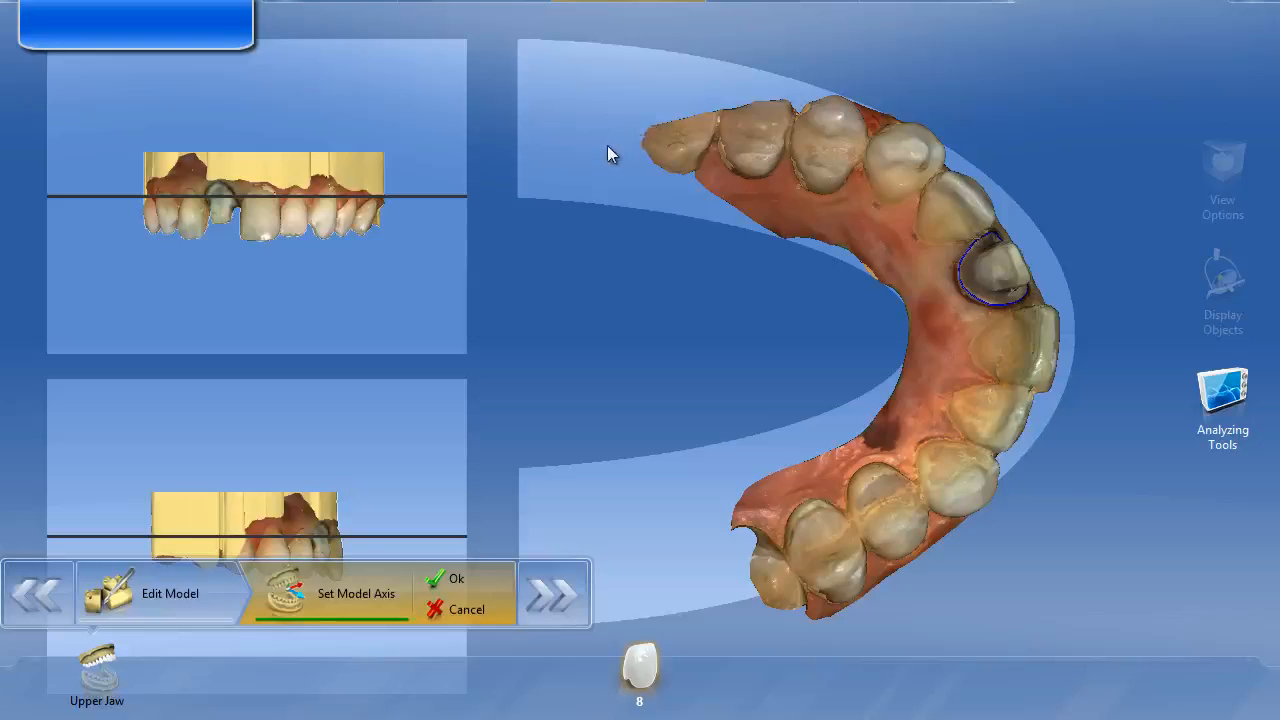
{"action": "left_click_drag", "start_coordinate": [607, 145], "coordinate": [682, 107]}
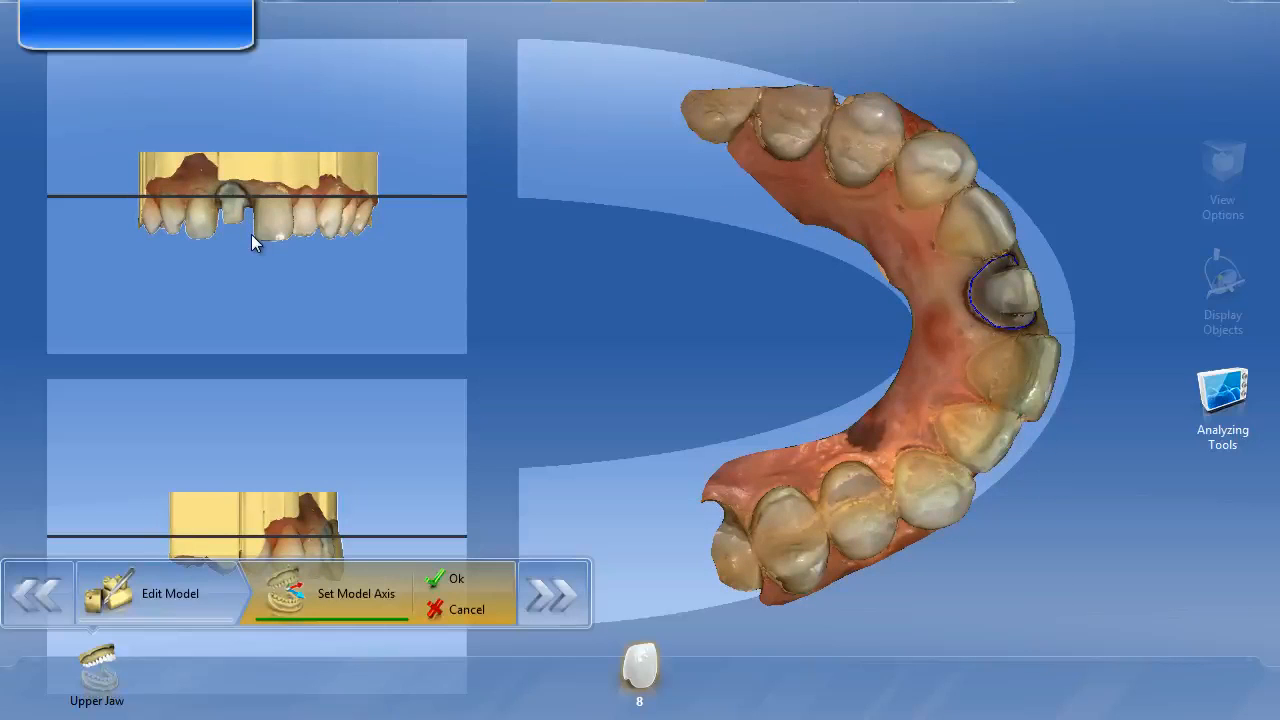
{"action": "left_click_drag", "start_coordinate": [343, 196], "coordinate": [357, 194]}
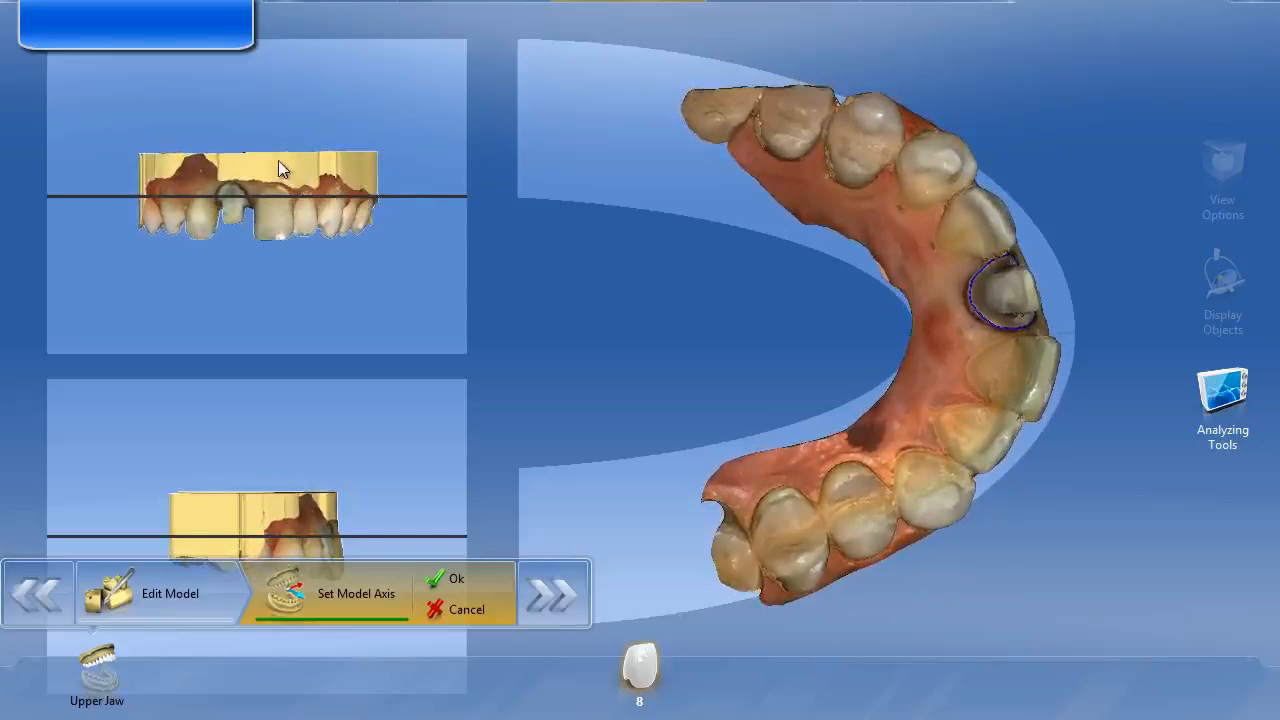
Position the upper jaw so its incisal edges rest on the horizontal reference line, fine-tune its arch alignment, and accept the model axis
{"action": "left_click_drag", "start_coordinate": [279, 162], "coordinate": [277, 16]}
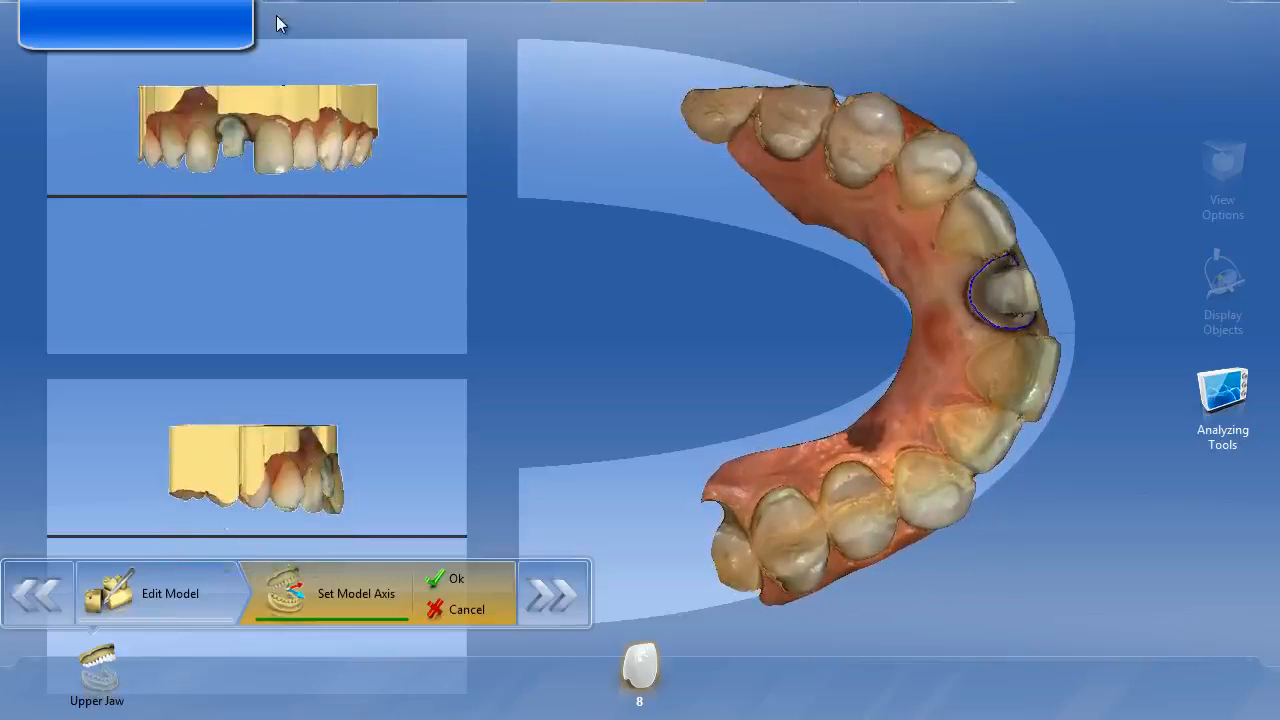
{"action": "mouse_move", "coordinate": [932, 204]}
{"action": "left_mouse_down"}
{"action": "mouse_move", "coordinate": [888, 194]}
{"action": "mouse_move", "coordinate": [968, 201]}
{"action": "mouse_move", "coordinate": [928, 212]}
{"action": "left_mouse_up"}
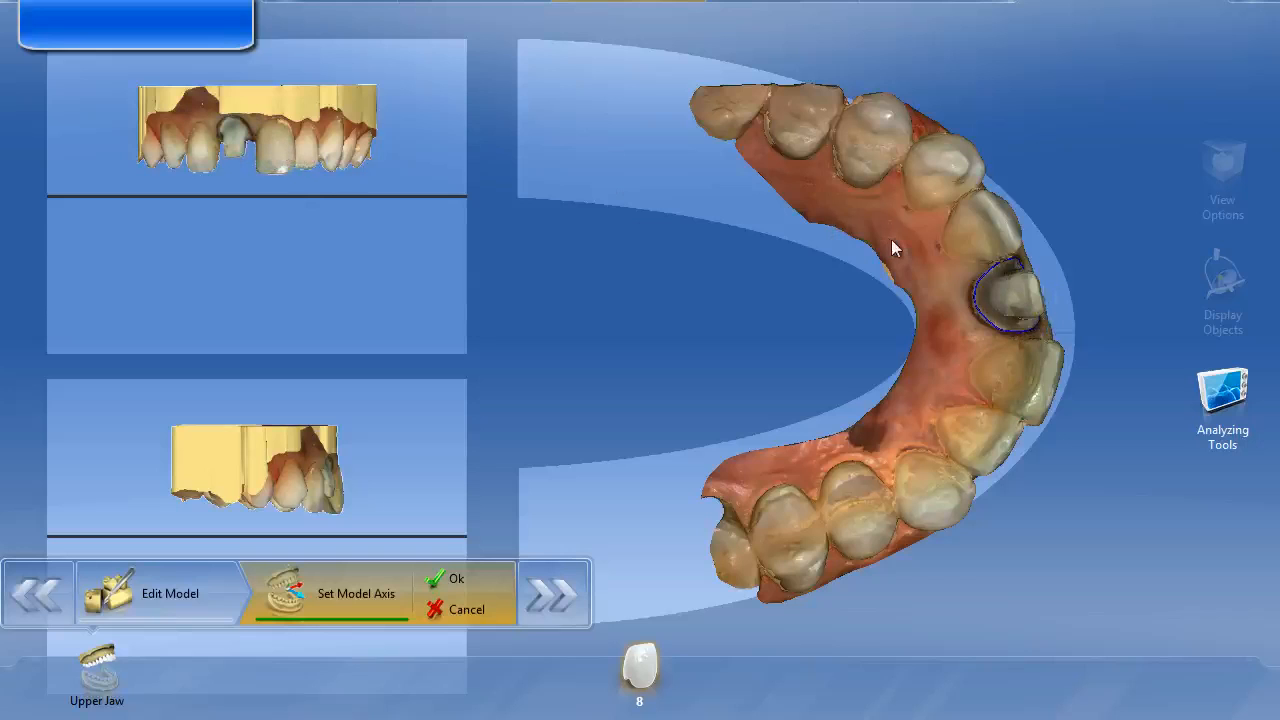
{"action": "left_click_drag", "start_coordinate": [891, 239], "coordinate": [893, 240]}
{"action": "left_click_drag", "start_coordinate": [271, 154], "coordinate": [266, 190]}
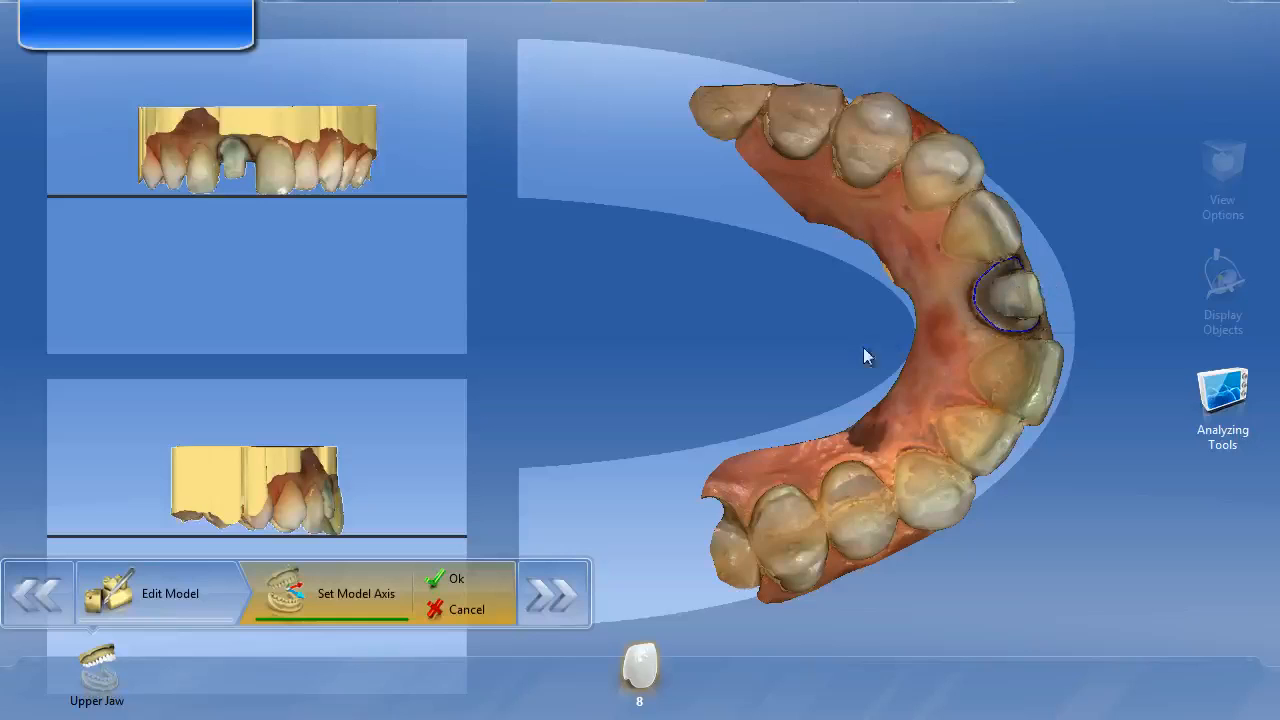
{"action": "left_click", "coordinate": [440, 579]}
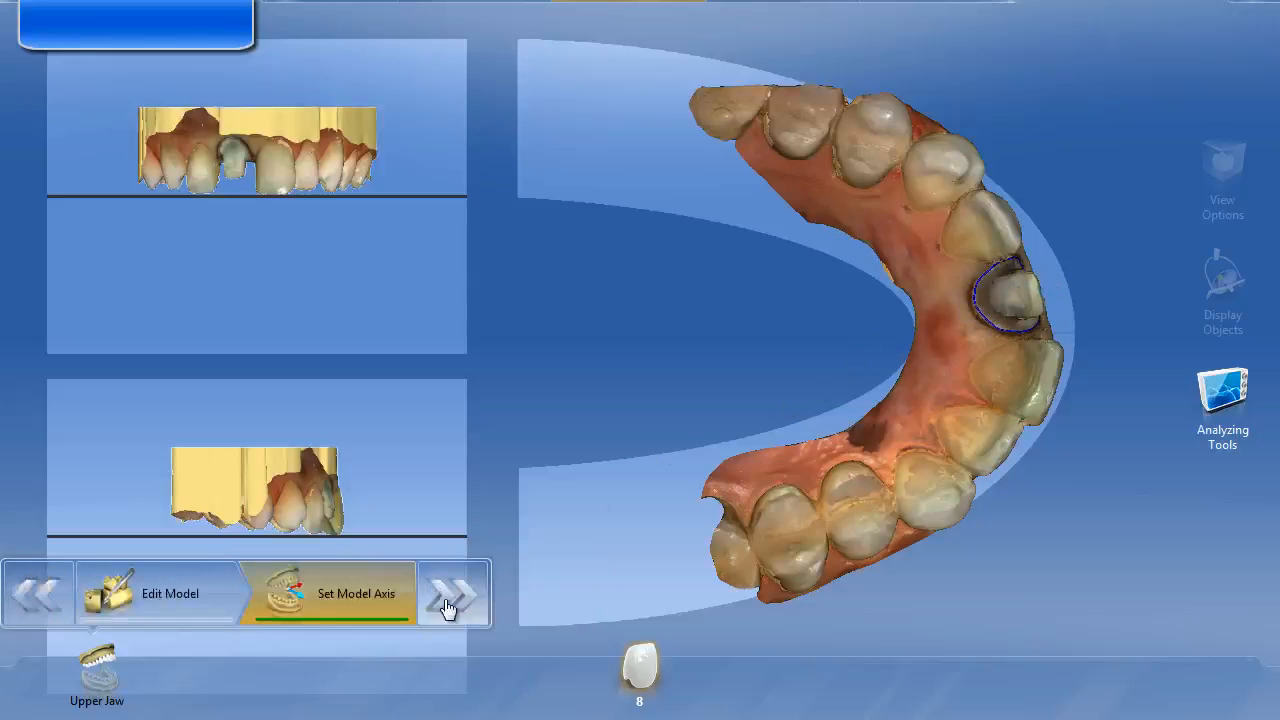
{"action": "left_click", "coordinate": [447, 605]}
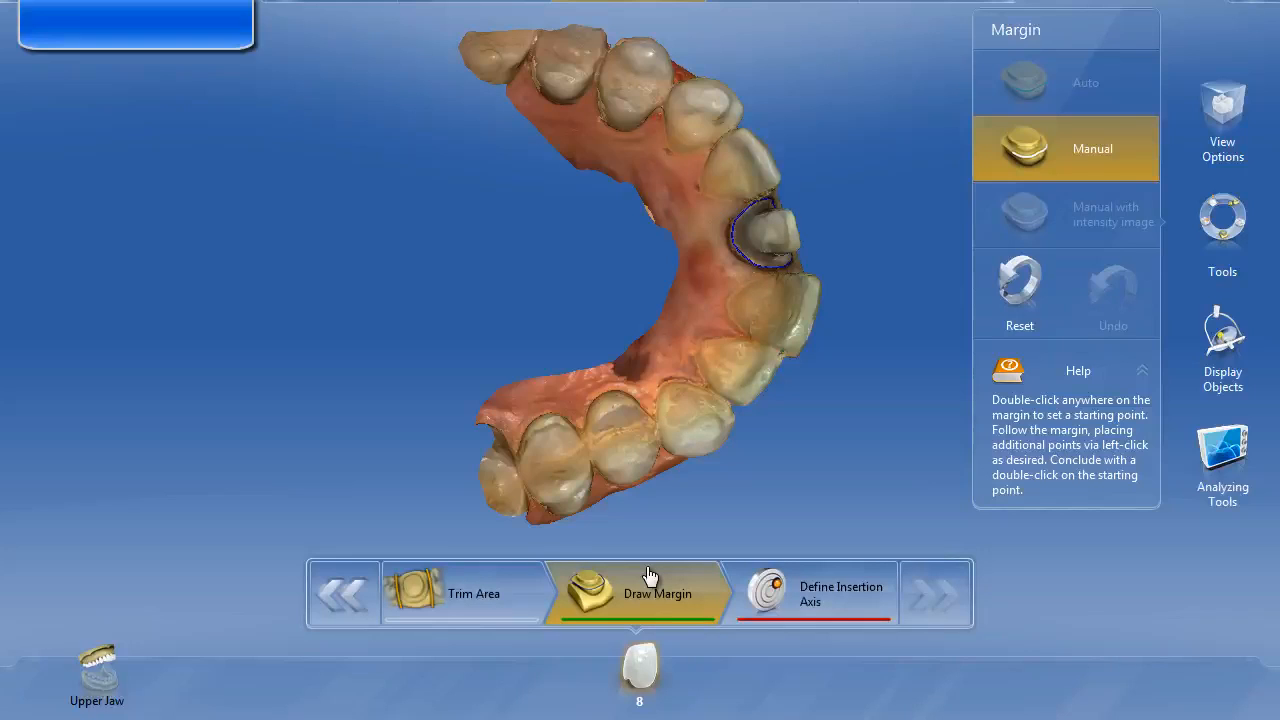
Define and accept the insertion axis for tooth 8 from an occlusal view, and calculate the restoration with the existing parameters
{"action": "left_click", "coordinate": [820, 590]}
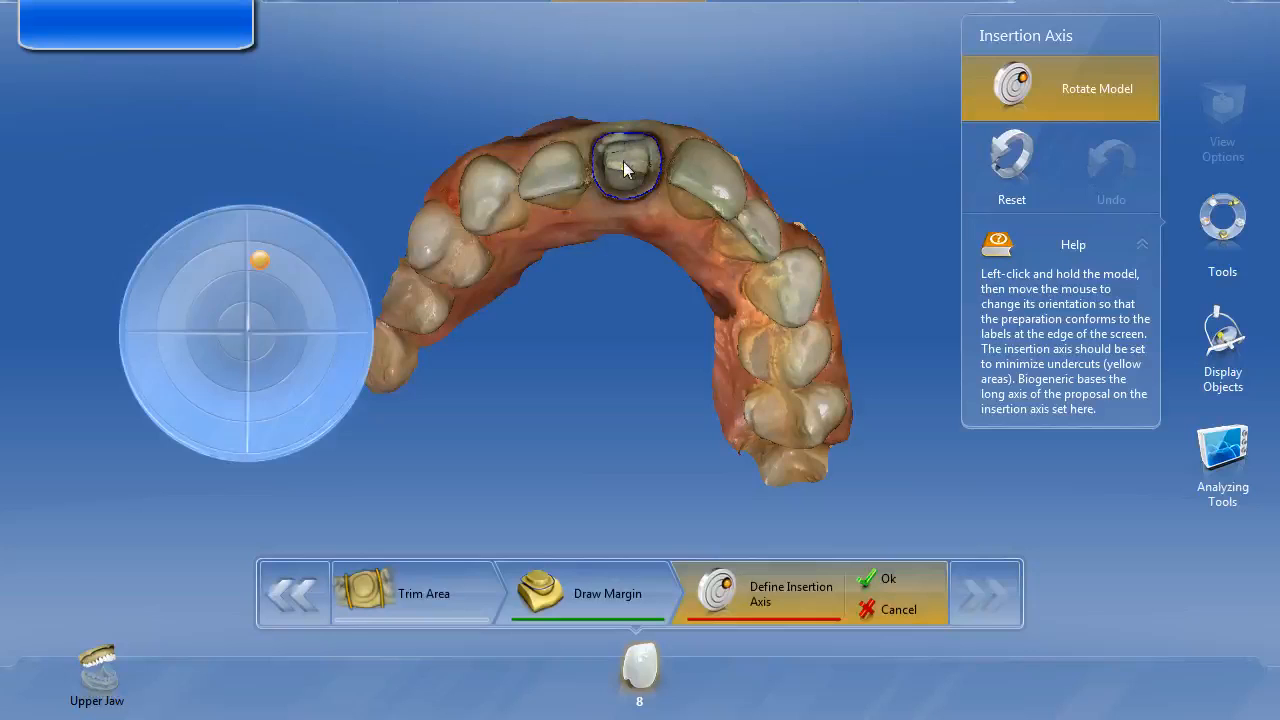
{"action": "left_click", "coordinate": [882, 580]}
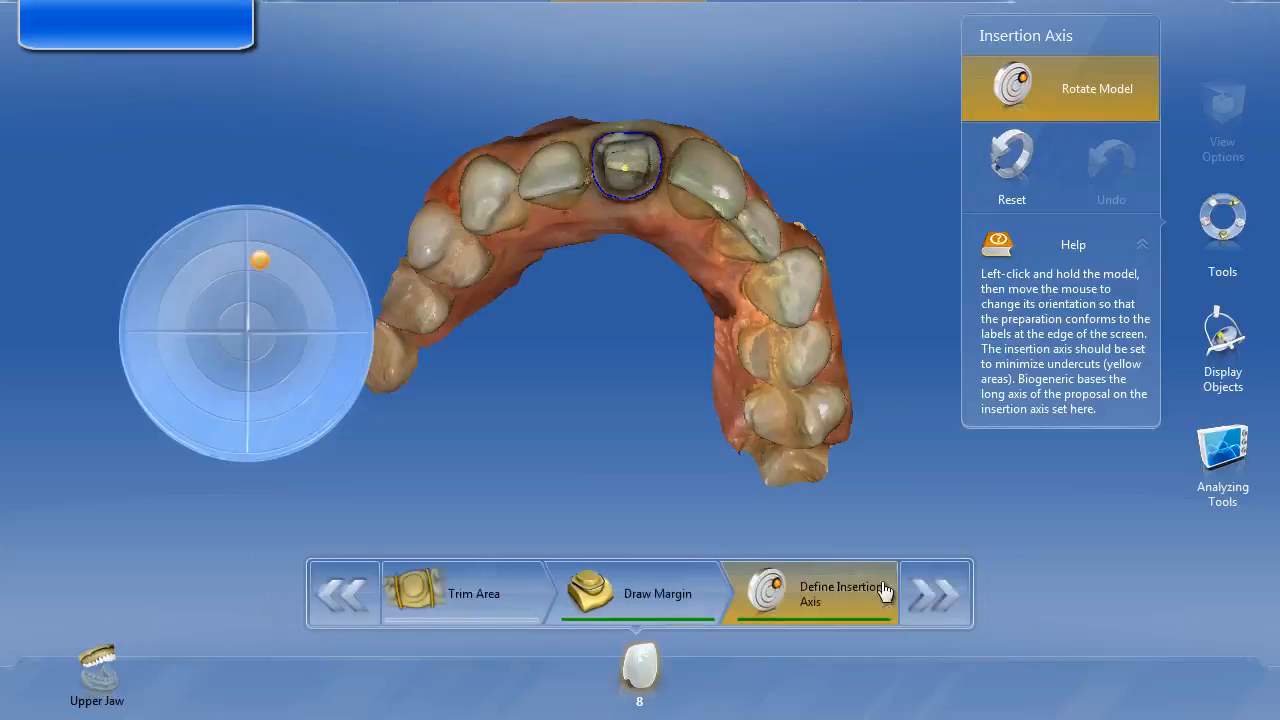
{"action": "left_click", "coordinate": [950, 590]}
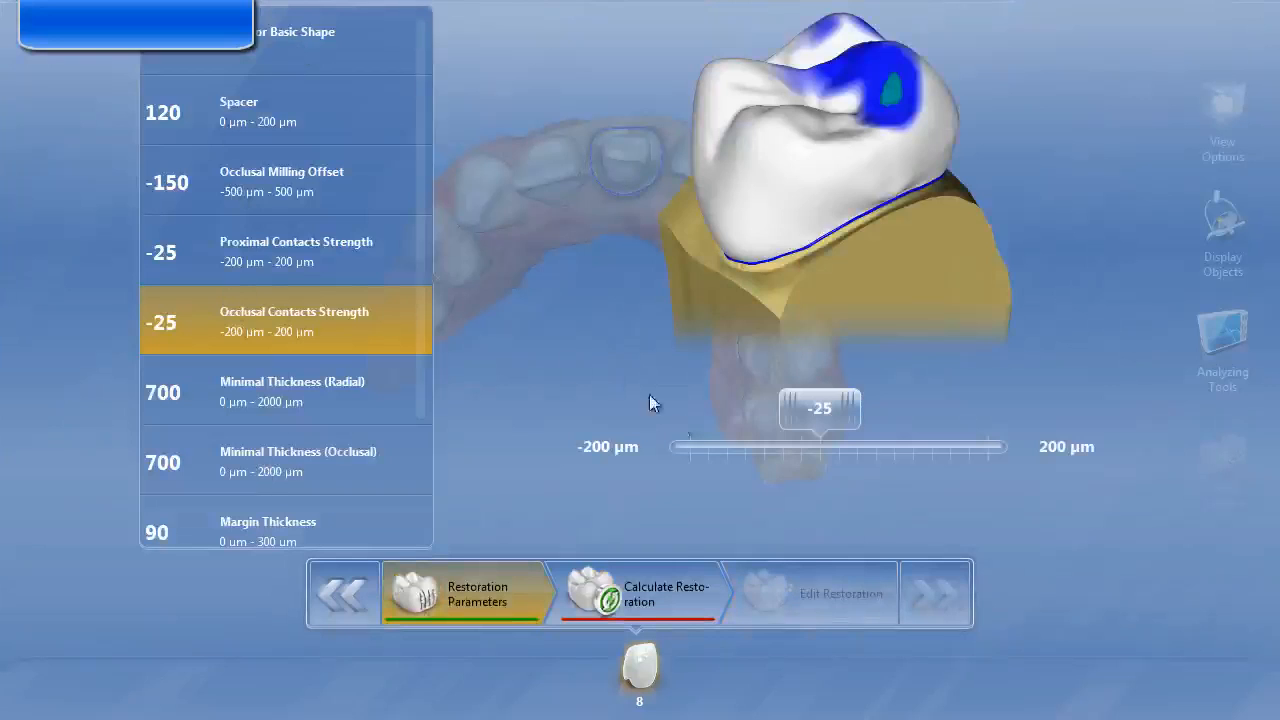
{"action": "left_click", "coordinate": [640, 600]}
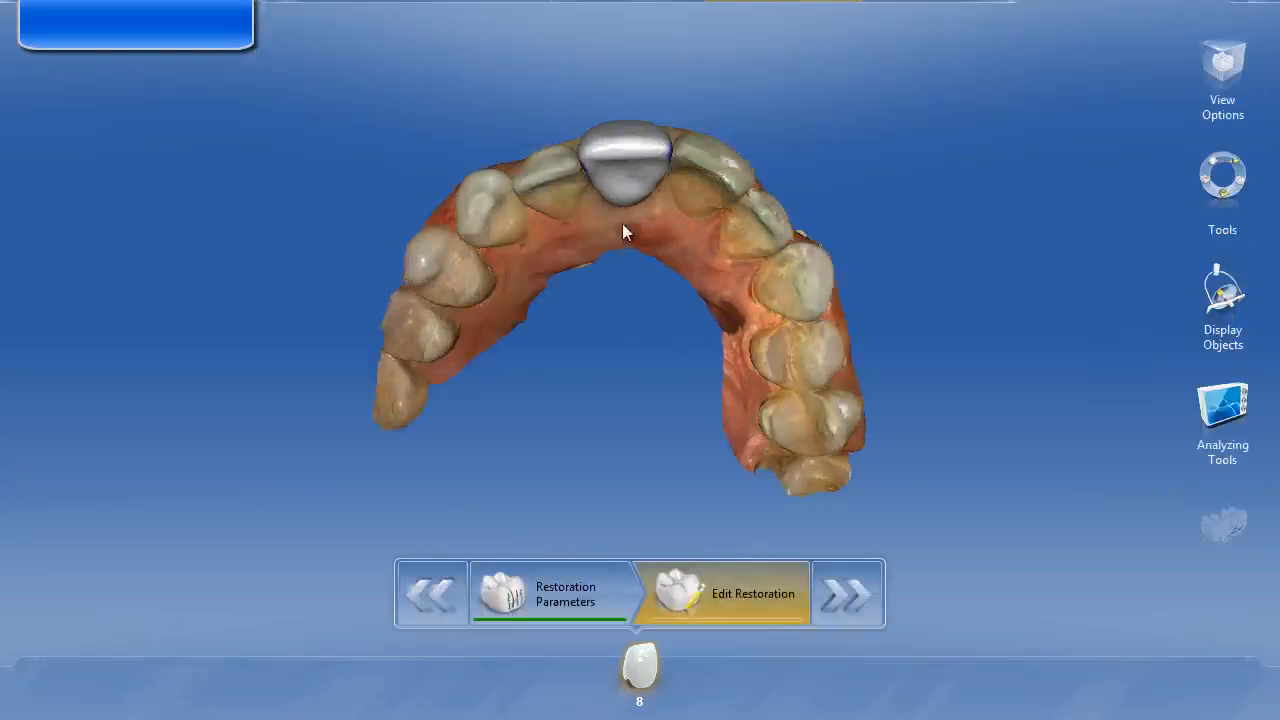
Examine the newly calculated tooth 8 crown from the facial, lingual, side and incisal views against the adjacent teeth
{"action": "left_click_drag", "start_coordinate": [622, 233], "coordinate": [621, 335]}
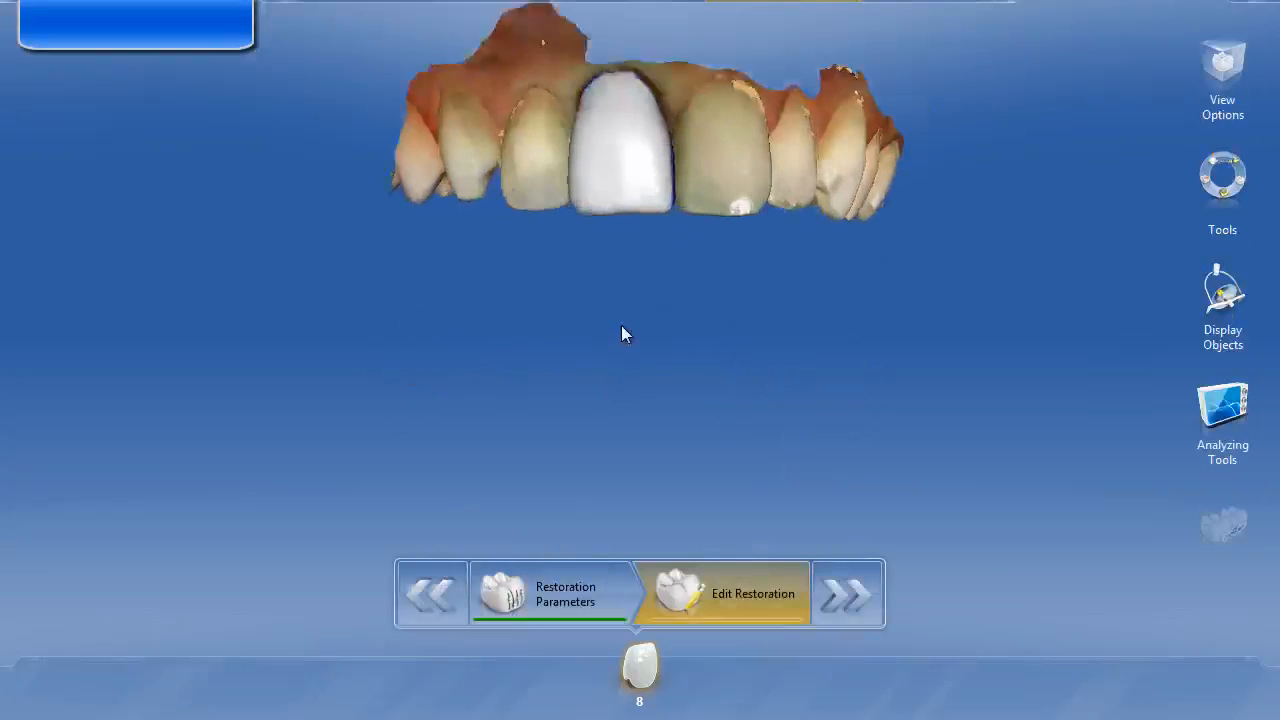
{"action": "scroll", "coordinate": [621, 326], "scroll_direction": "up", "scroll_amount": 3}
{"action": "right_click_drag", "start_coordinate": [641, 293], "coordinate": [613, 407]}
{"action": "left_click_drag", "start_coordinate": [613, 407], "coordinate": [646, 128]}
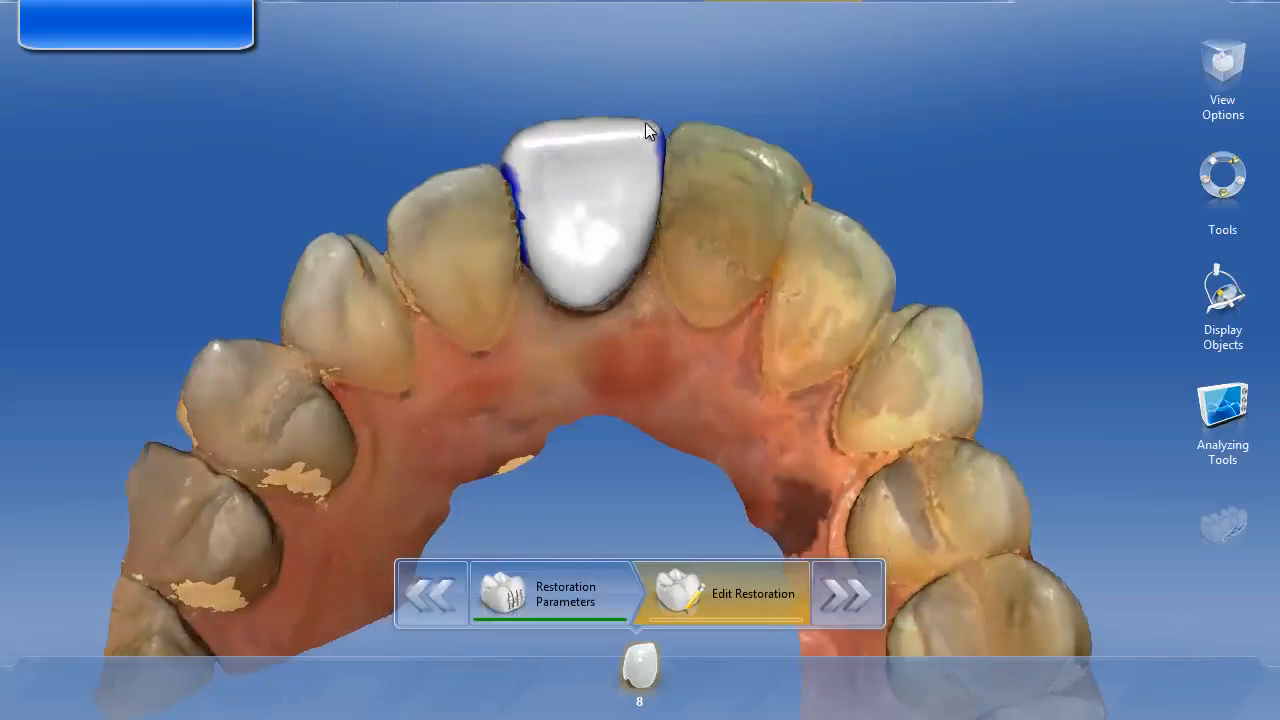
{"action": "mouse_move", "coordinate": [625, 286]}
{"action": "left_mouse_down"}
{"action": "mouse_move", "coordinate": [485, 252]}
{"action": "mouse_move", "coordinate": [626, 276]}
{"action": "mouse_move", "coordinate": [477, 294]}
{"action": "mouse_move", "coordinate": [677, 283]}
{"action": "mouse_move", "coordinate": [649, 289]}
{"action": "left_mouse_up"}
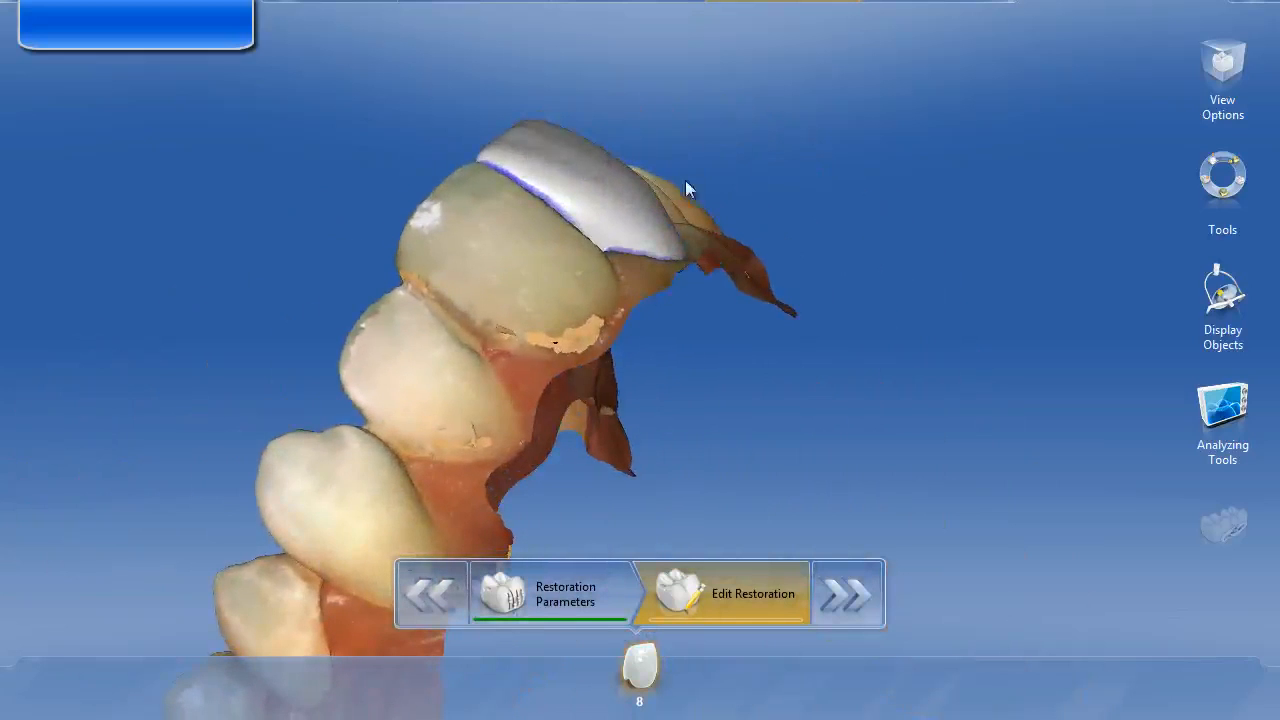
{"action": "left_click_drag", "start_coordinate": [686, 183], "coordinate": [695, 362]}
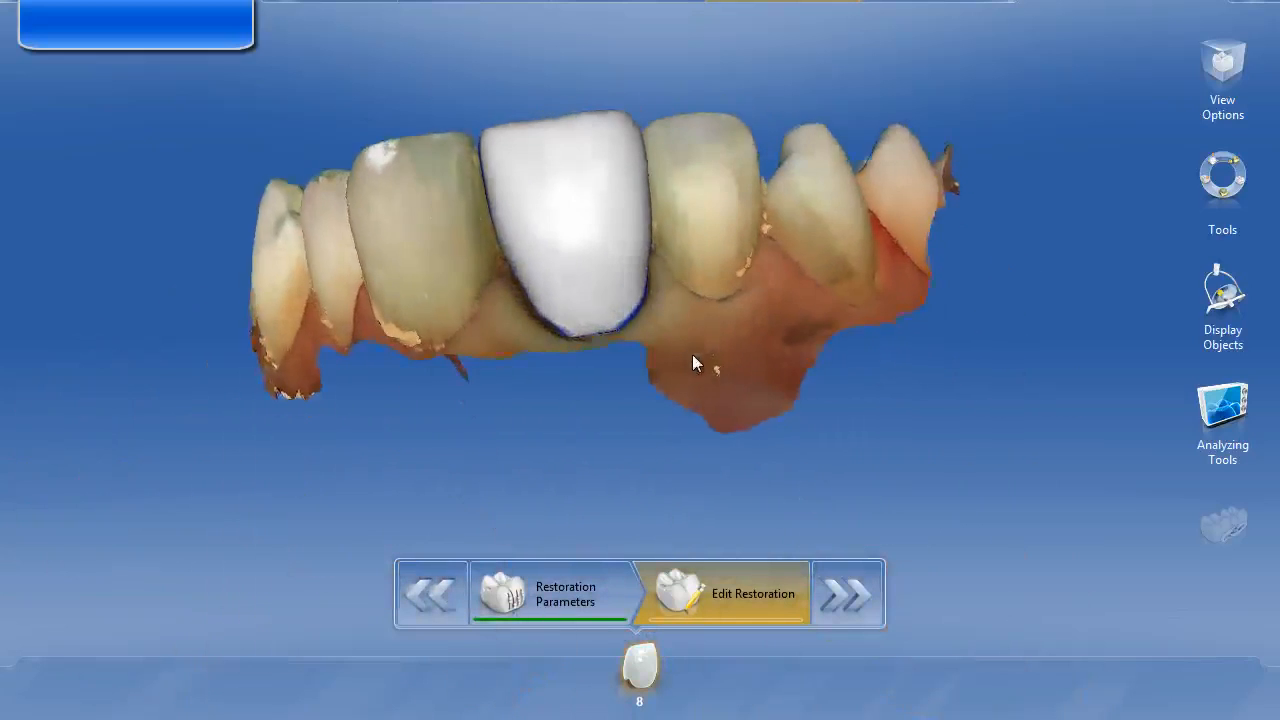
{"action": "scroll", "coordinate": [687, 306], "scroll_direction": "up", "scroll_amount": 3}
{"action": "scroll", "coordinate": [687, 306], "scroll_direction": "down", "scroll_amount": 4}
{"action": "left_click_drag", "start_coordinate": [610, 379], "coordinate": [870, 340]}
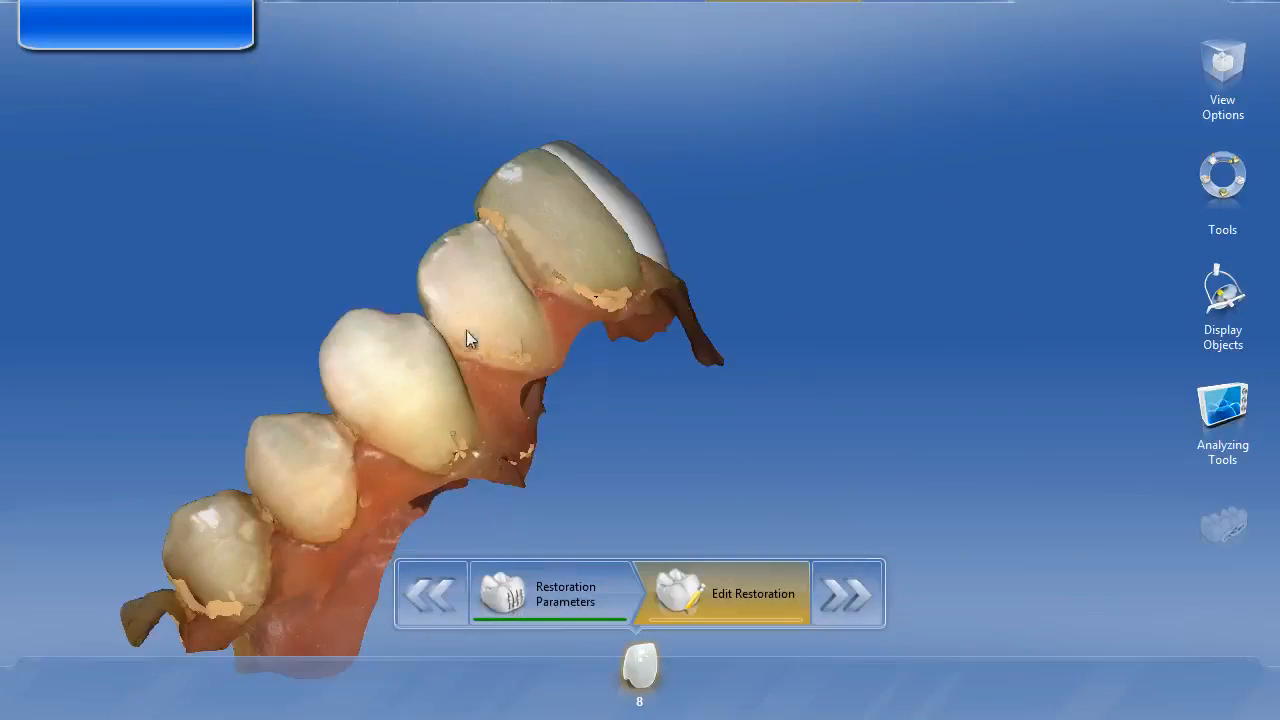
{"action": "left_click_drag", "start_coordinate": [466, 330], "coordinate": [624, 347]}
{"action": "scroll", "coordinate": [634, 334], "scroll_direction": "up", "scroll_amount": 3}
{"action": "right_click_drag", "start_coordinate": [617, 372], "coordinate": [580, 422]}
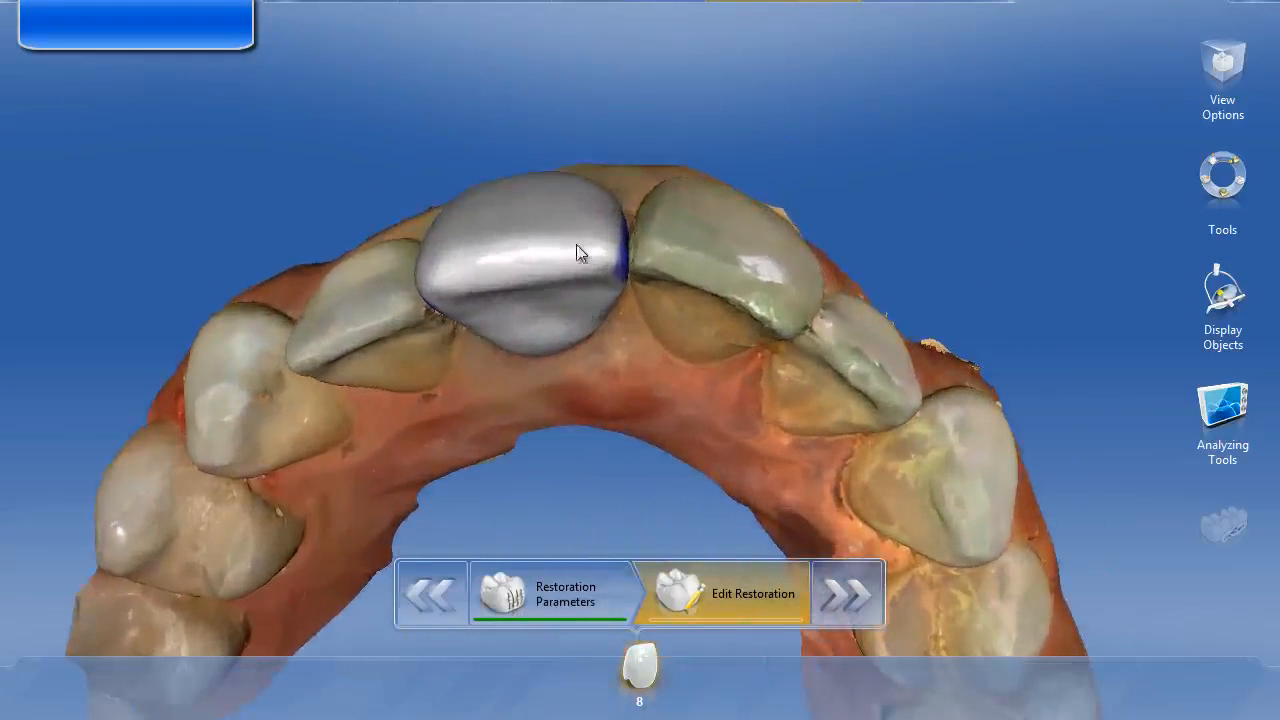
Reshape the facial surface of the tooth 8 crown near its mesial side using the Circular shape tool in Auto mode
{"action": "right_click", "coordinate": [599, 193]}
{"action": "left_click", "coordinate": [680, 266]}
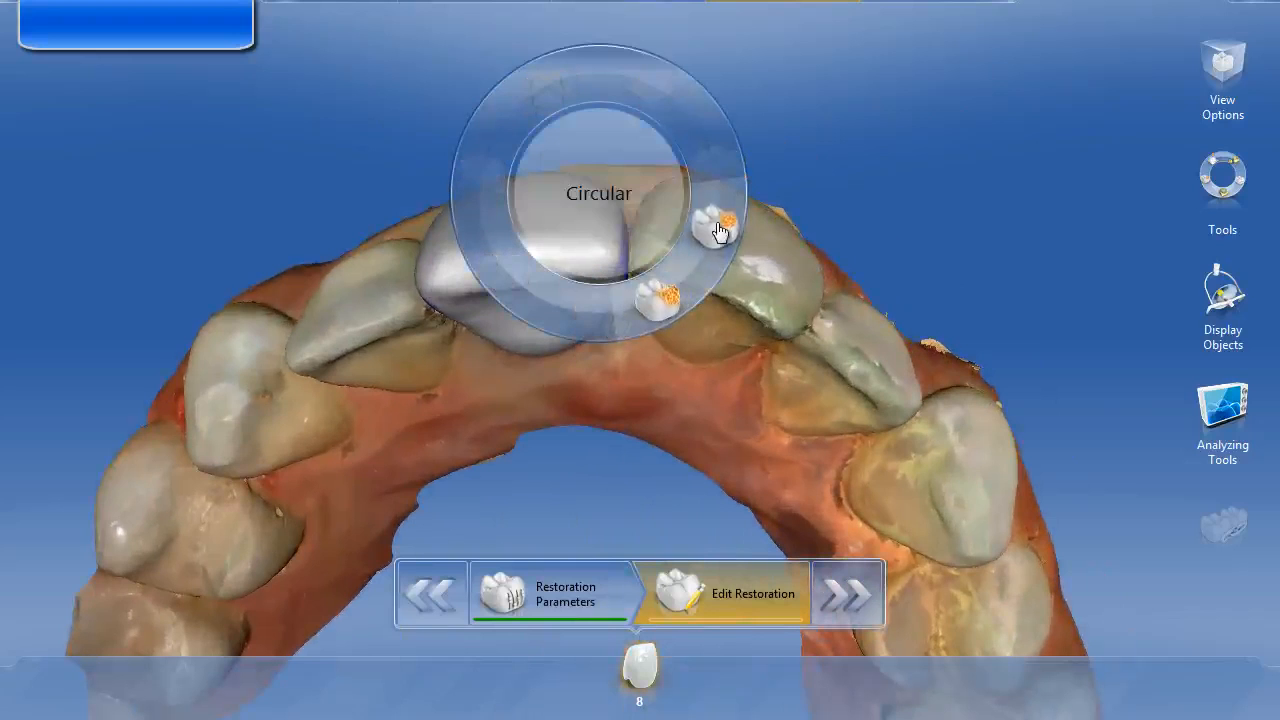
{"action": "left_click", "coordinate": [717, 229]}
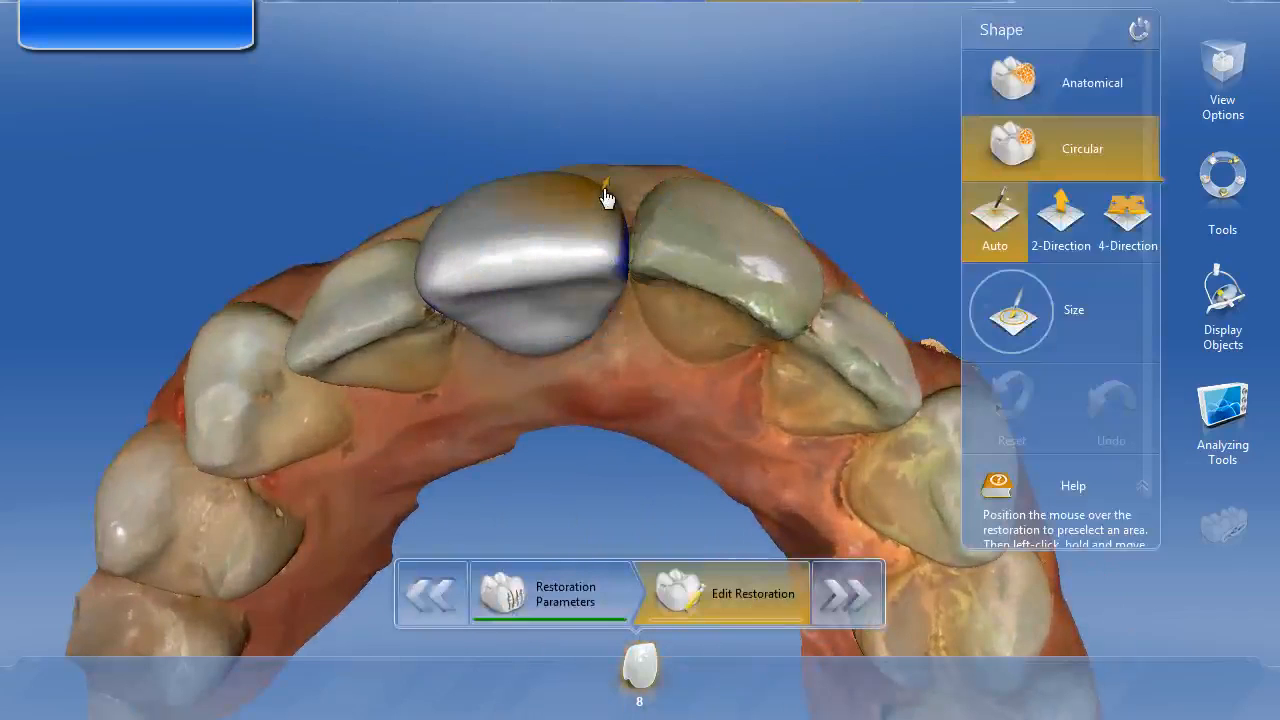
{"action": "mouse_move", "coordinate": [604, 190]}
{"action": "left_mouse_down"}
{"action": "mouse_move", "coordinate": [581, 177]}
{"action": "mouse_move", "coordinate": [658, 112]}
{"action": "mouse_move", "coordinate": [657, 94]}
{"action": "left_mouse_up"}
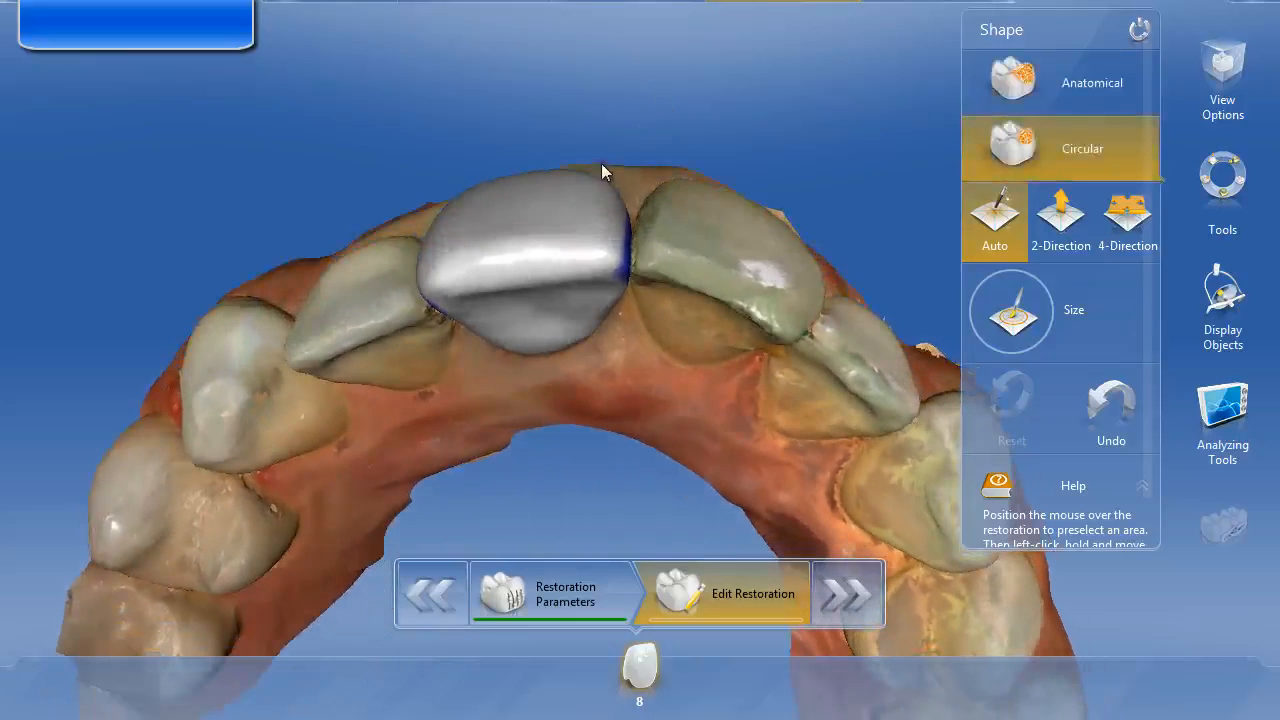
{"action": "mouse_move", "coordinate": [603, 183]}
{"action": "left_mouse_down"}
{"action": "mouse_move", "coordinate": [551, 200]}
{"action": "mouse_move", "coordinate": [536, 188]}
{"action": "left_mouse_up"}
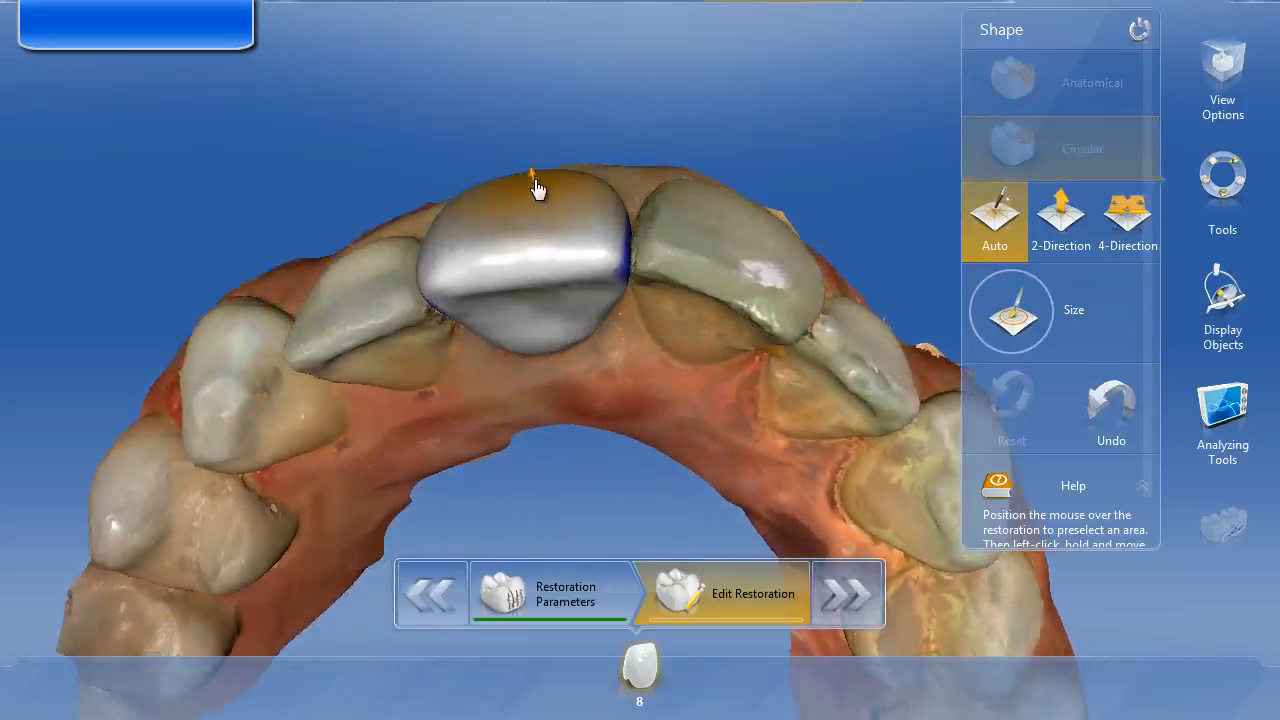
Turn on Grid Mode over a facial view of the whole upper arch
{"action": "left_click_drag", "start_coordinate": [650, 94], "coordinate": [657, 232]}
{"action": "left_click_drag", "start_coordinate": [791, 212], "coordinate": [779, 192]}
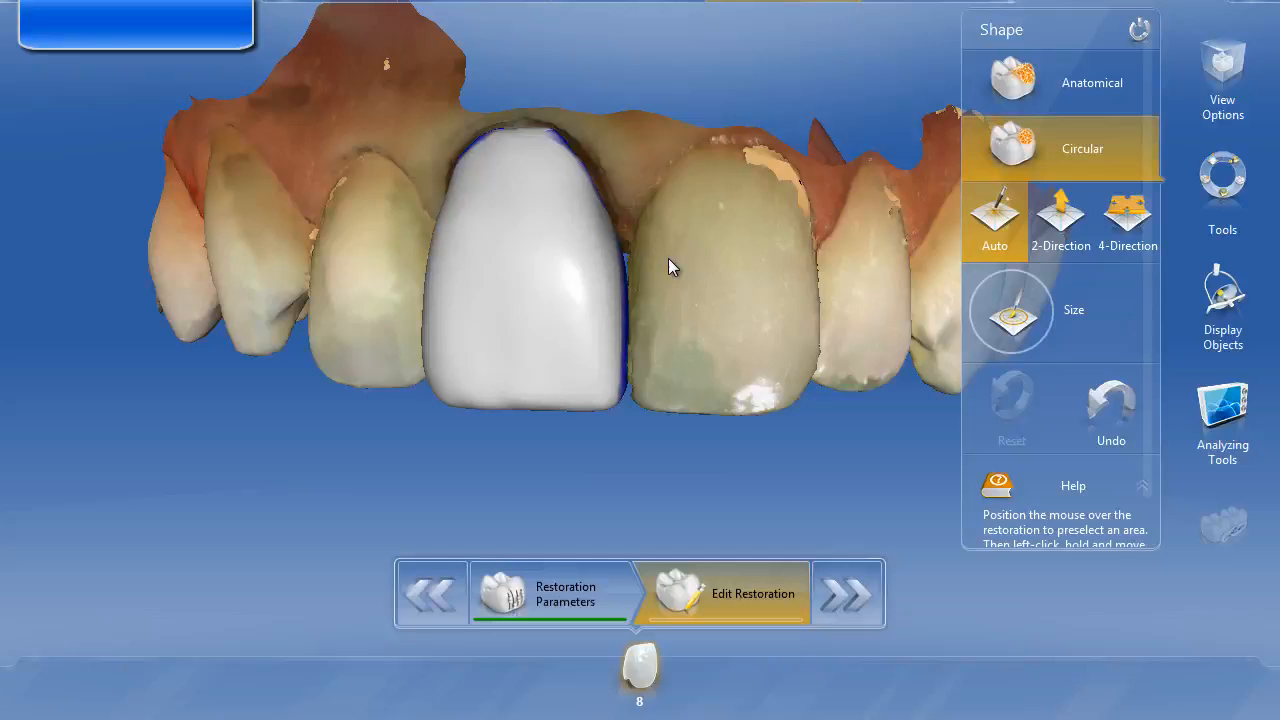
{"action": "scroll", "coordinate": [668, 258], "scroll_direction": "down", "scroll_amount": 3}
{"action": "right_click_drag", "start_coordinate": [784, 227], "coordinate": [724, 250]}
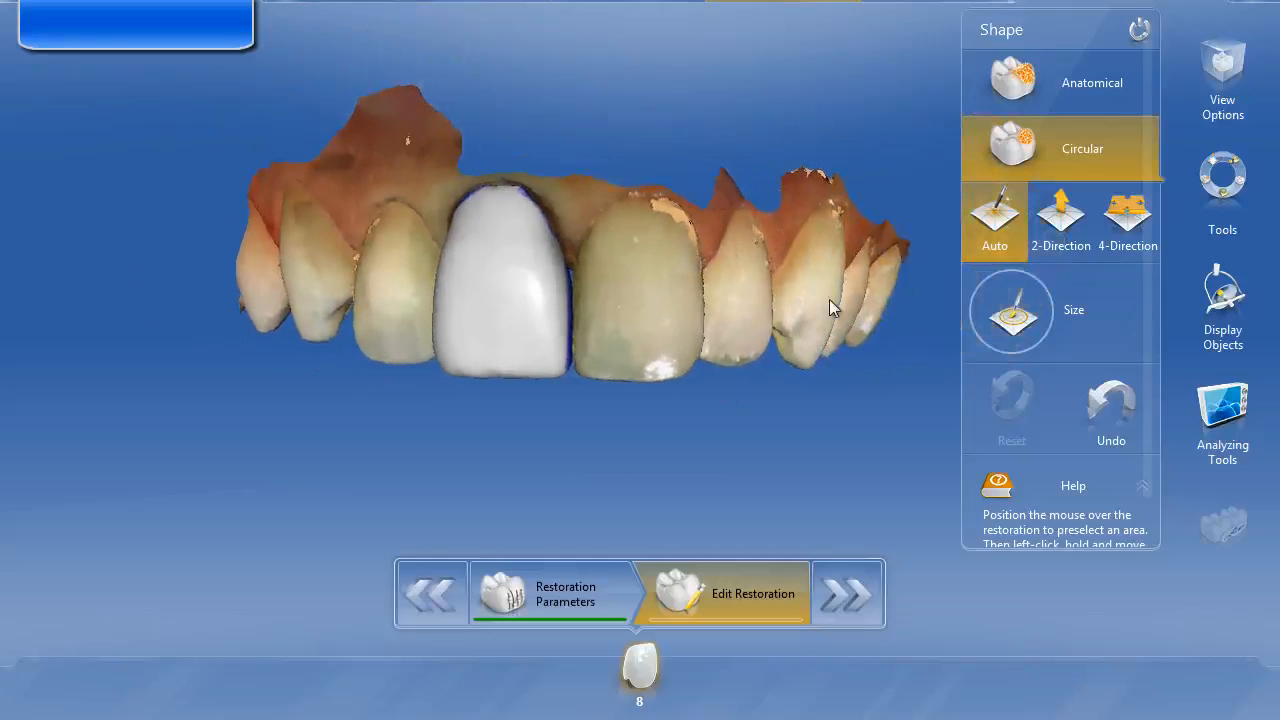
{"action": "scroll", "coordinate": [653, 317], "scroll_direction": "down", "scroll_amount": 2}
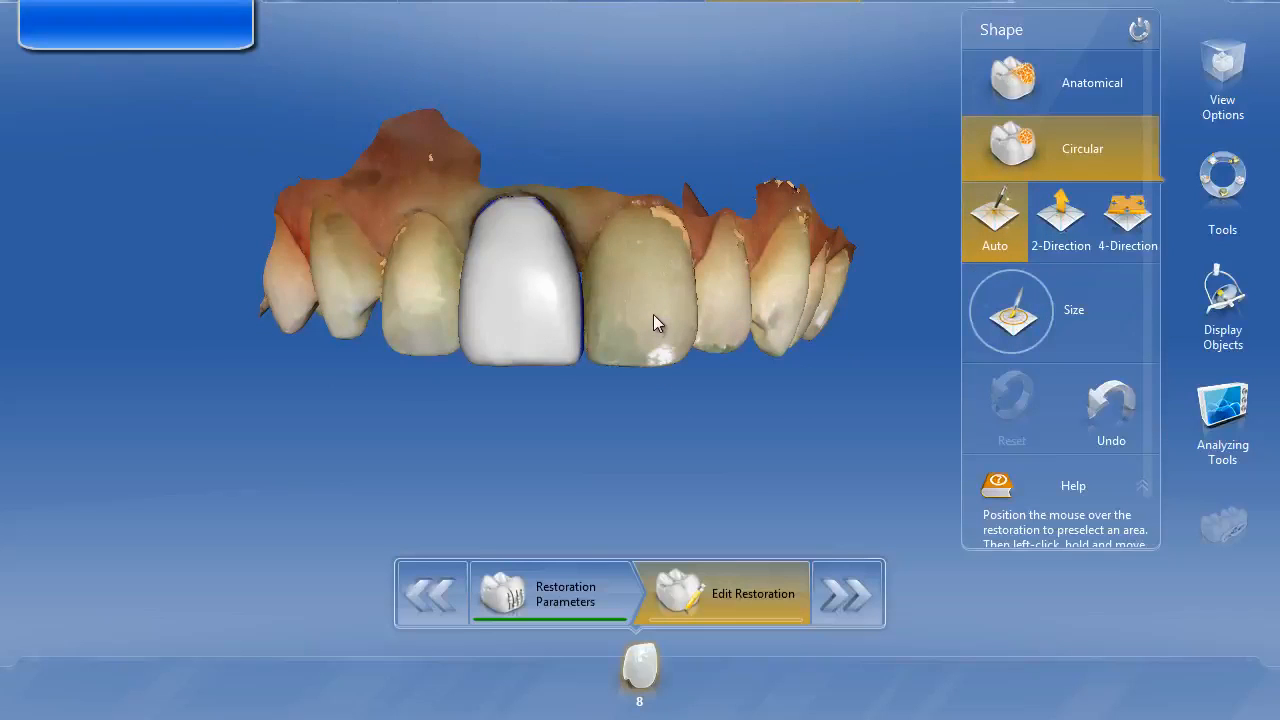
{"action": "left_click", "coordinate": [1228, 418]}
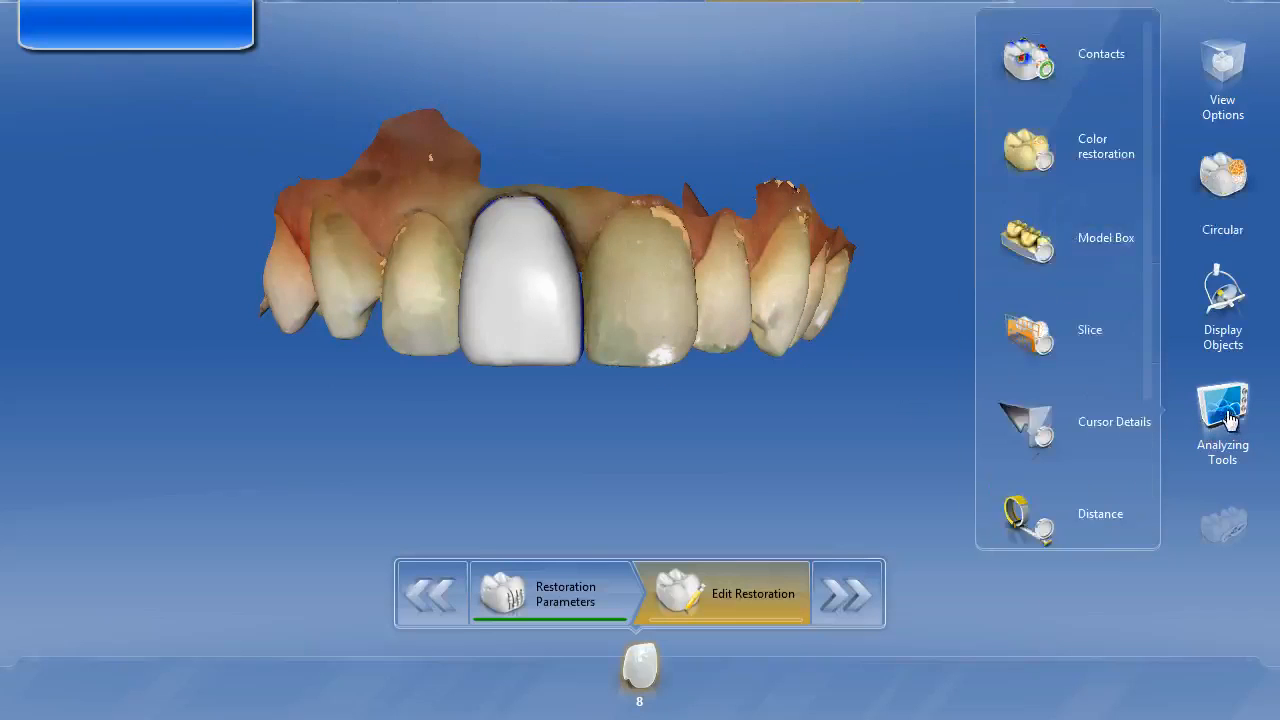
{"action": "left_click_drag", "start_coordinate": [1146, 326], "coordinate": [1145, 483]}
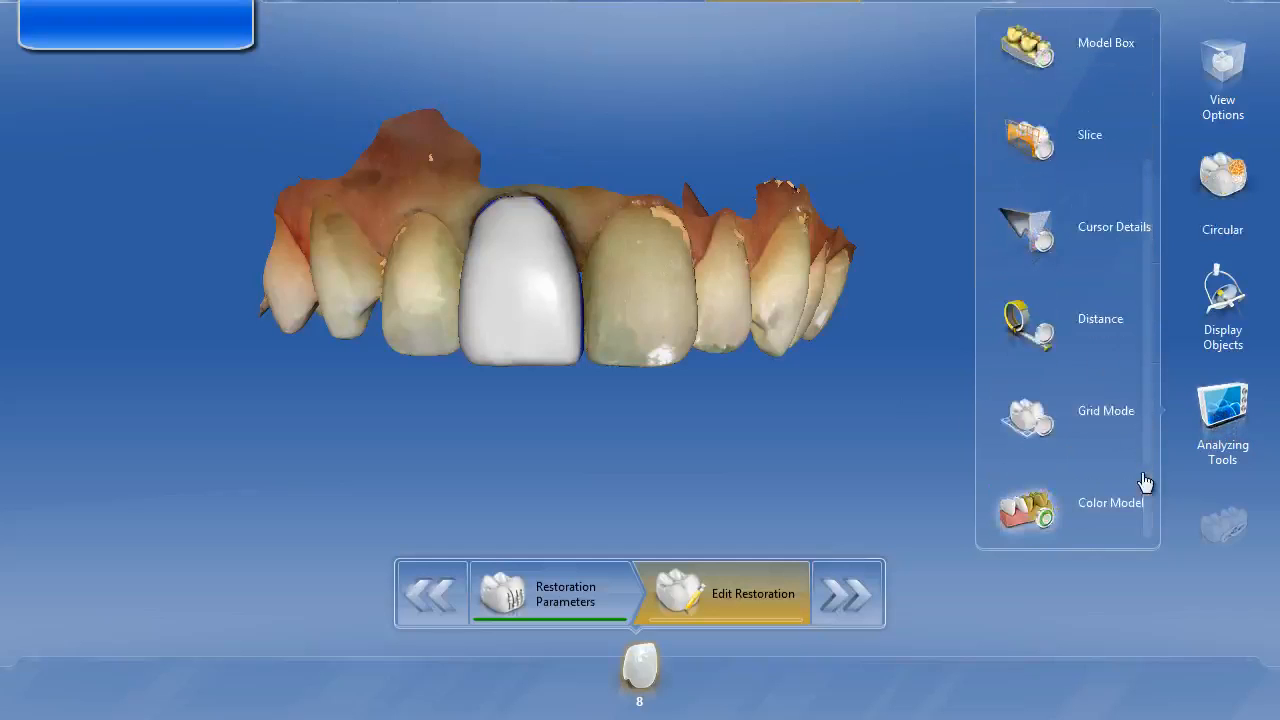
{"action": "left_click", "coordinate": [1030, 418]}
{"action": "mouse_move", "coordinate": [700, 343]}
{"action": "middle_mouse_down"}
{"action": "mouse_move", "coordinate": [728, 354]}
{"action": "mouse_move", "coordinate": [762, 399]}
{"action": "middle_mouse_up"}
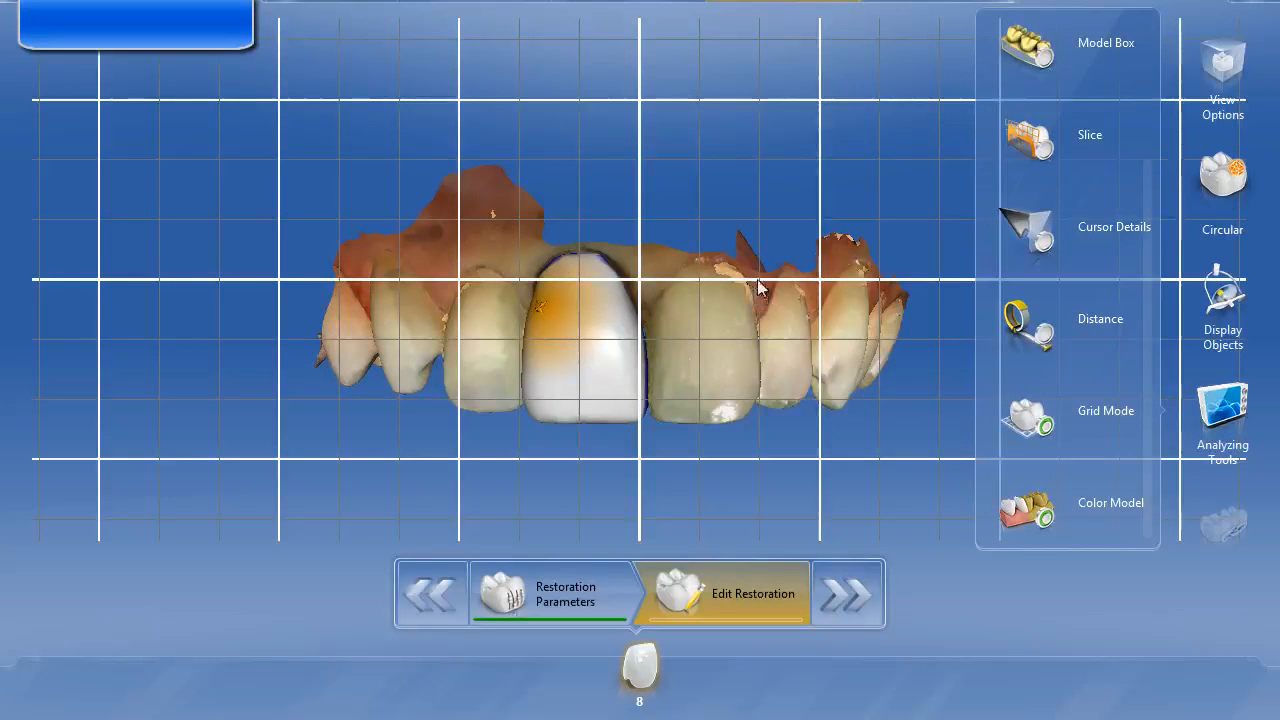
Compare the crown's width, length and incisal edge with the adjacent central incisor by aligning the midline and edges with the grid
{"action": "left_click_drag", "start_coordinate": [756, 284], "coordinate": [737, 279]}
{"action": "right_click_drag", "start_coordinate": [737, 279], "coordinate": [723, 304]}
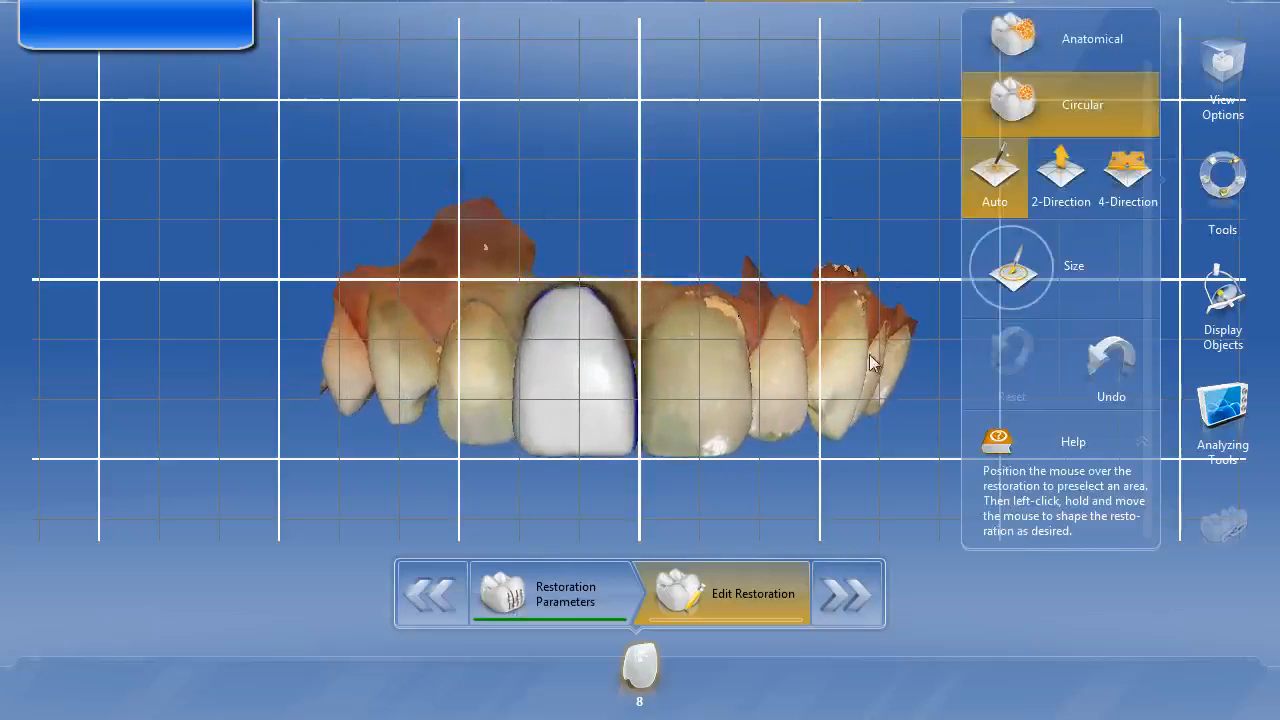
{"action": "left_click_drag", "start_coordinate": [922, 352], "coordinate": [907, 357]}
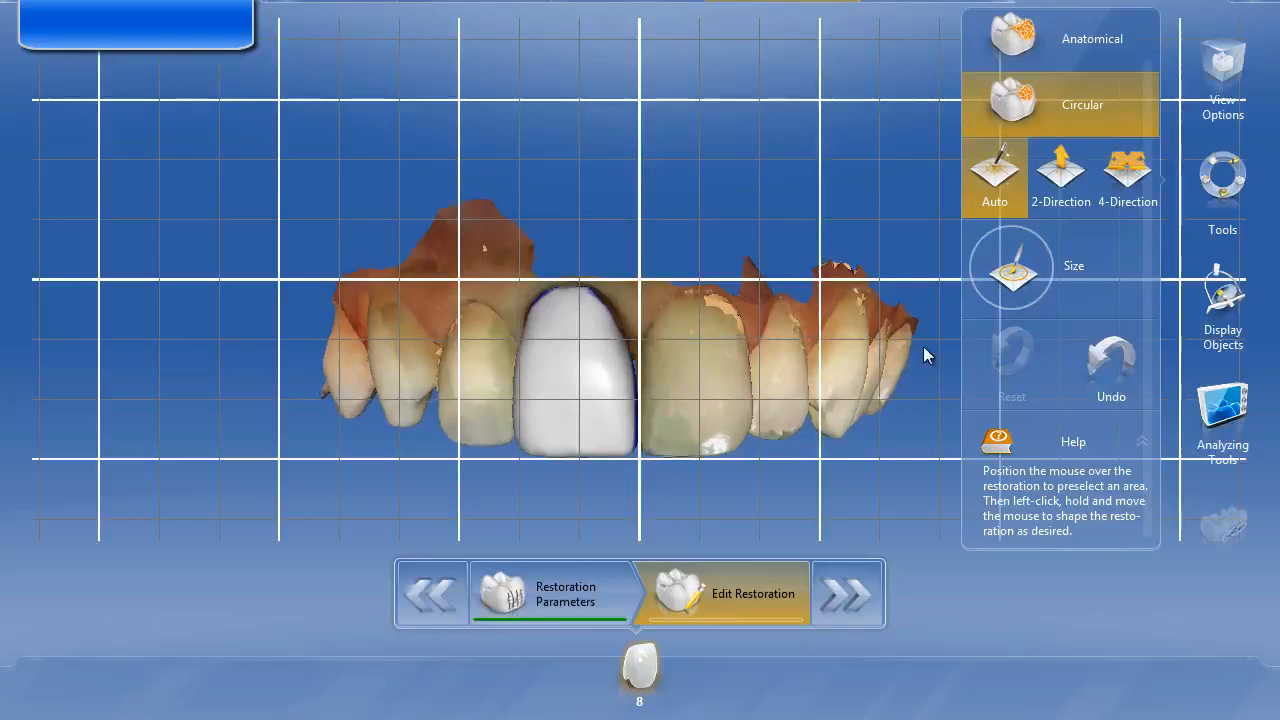
{"action": "left_click_drag", "start_coordinate": [926, 350], "coordinate": [932, 351]}
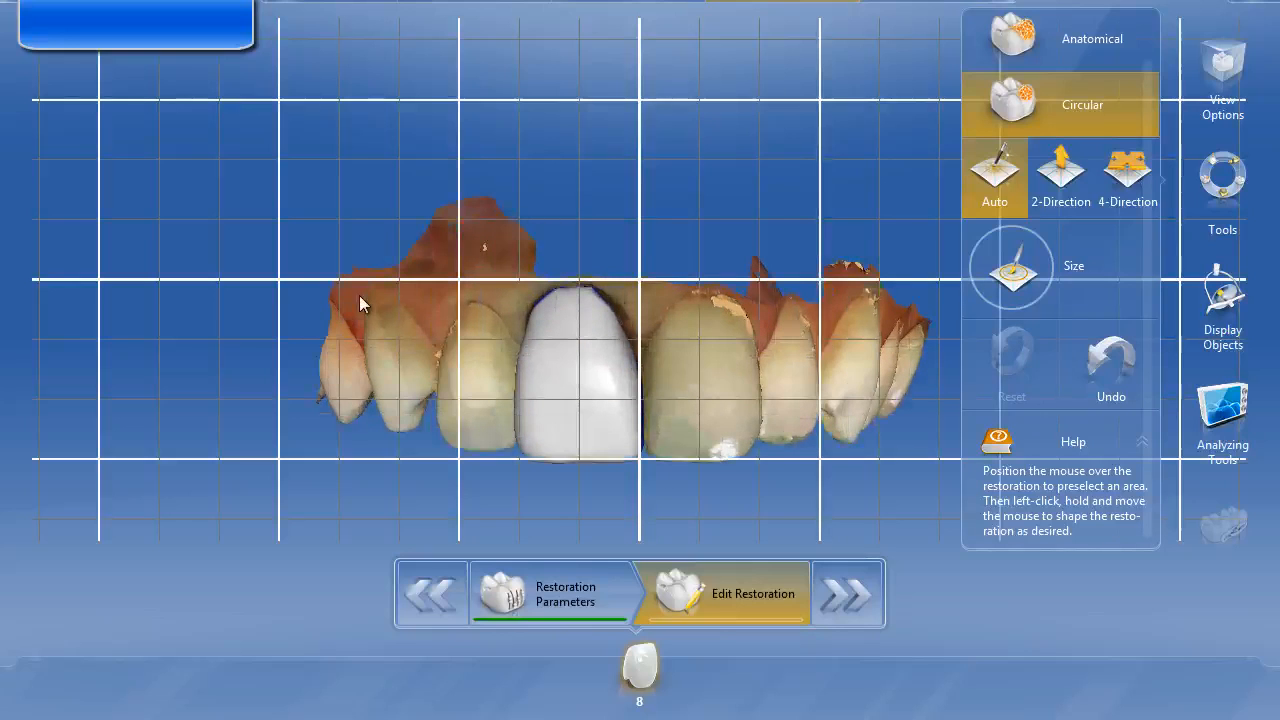
{"action": "scroll", "coordinate": [359, 295], "scroll_direction": "down", "scroll_amount": 2}
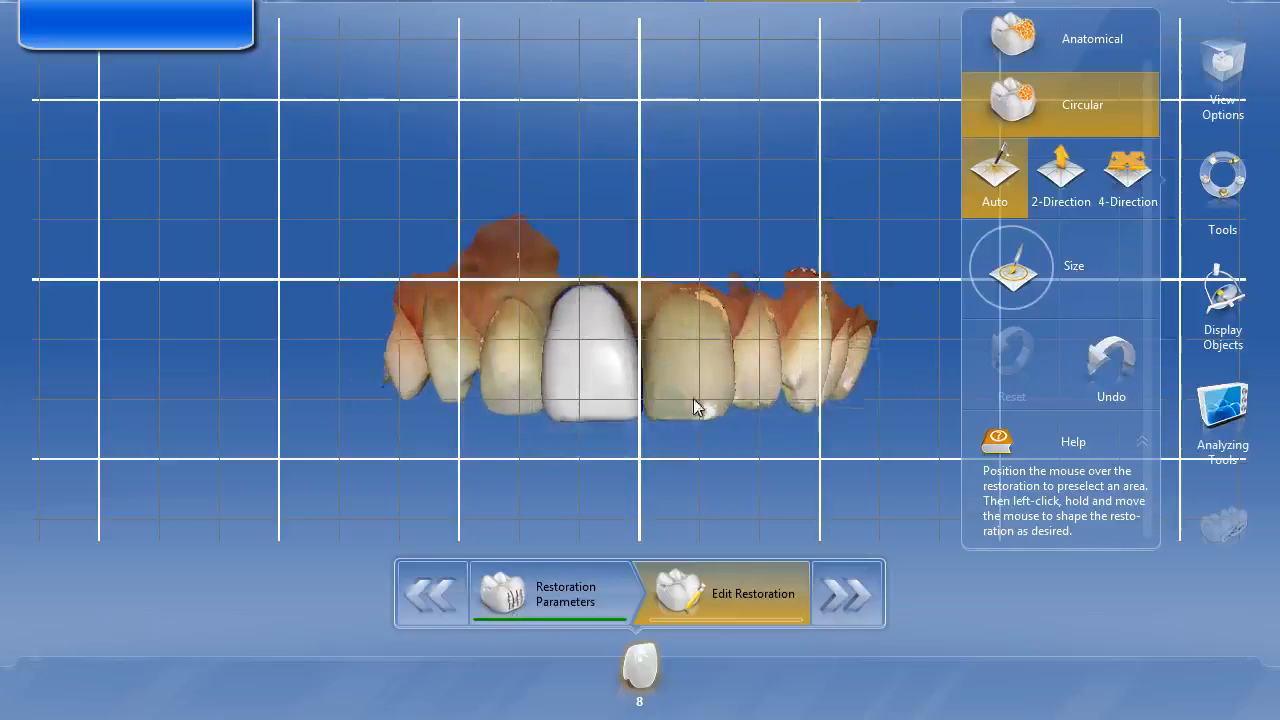
{"action": "mouse_move", "coordinate": [693, 398]}
{"action": "middle_mouse_down"}
{"action": "mouse_move", "coordinate": [671, 269]}
{"action": "mouse_move", "coordinate": [691, 418]}
{"action": "middle_mouse_up"}
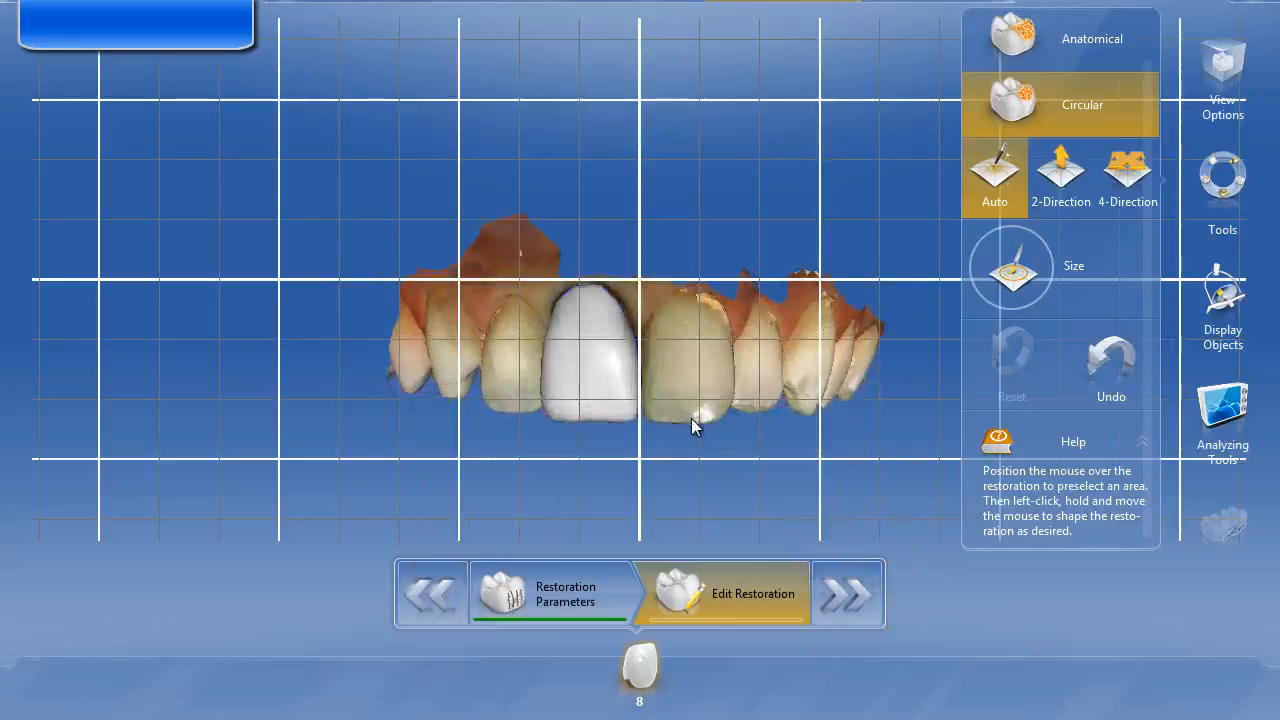
{"action": "middle_click_drag", "start_coordinate": [692, 346], "coordinate": [671, 347]}
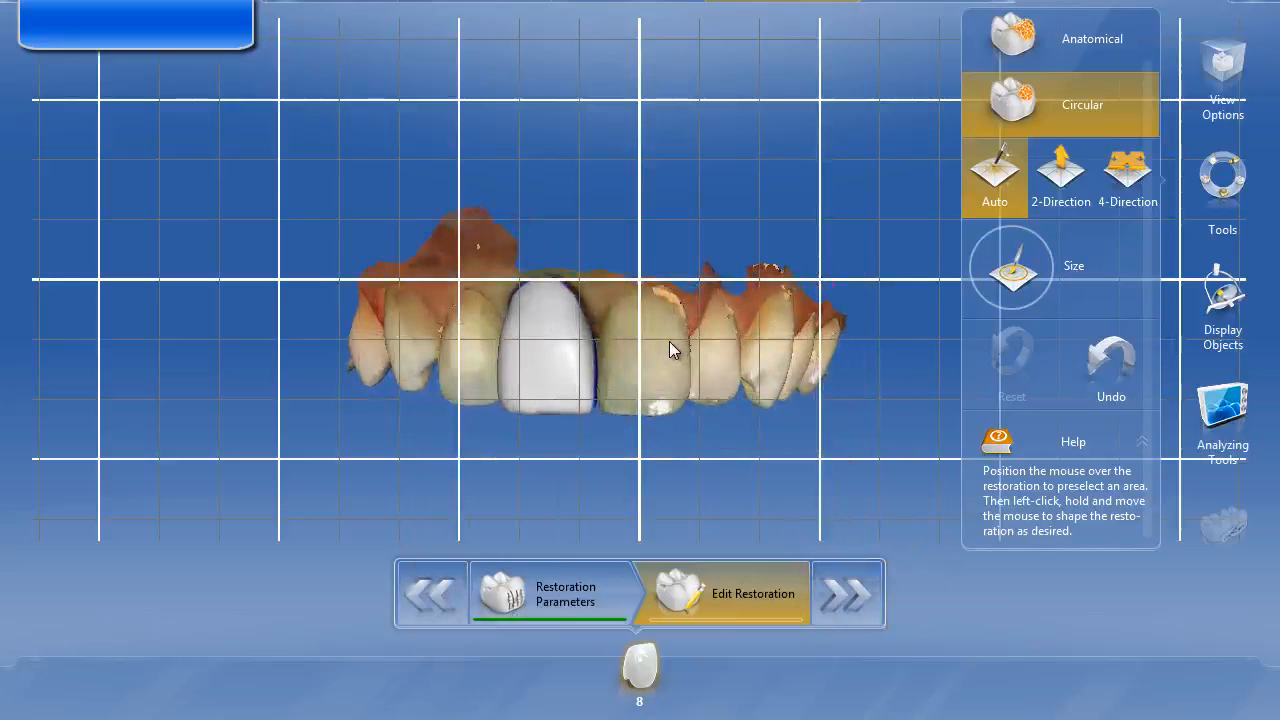